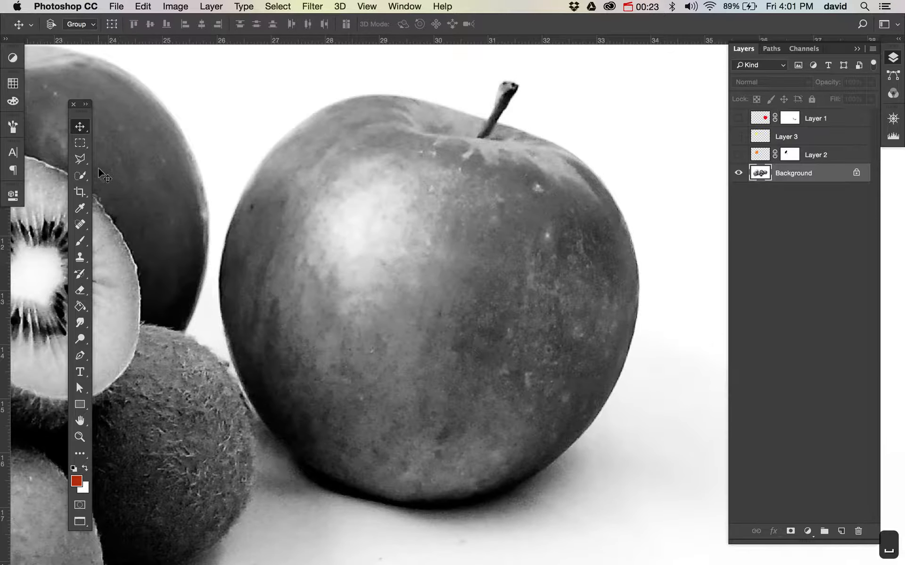
# - Select the whole body of the large apple with the Quick Selection tool, leaving out its stem
pyautogui.click(82, 175)
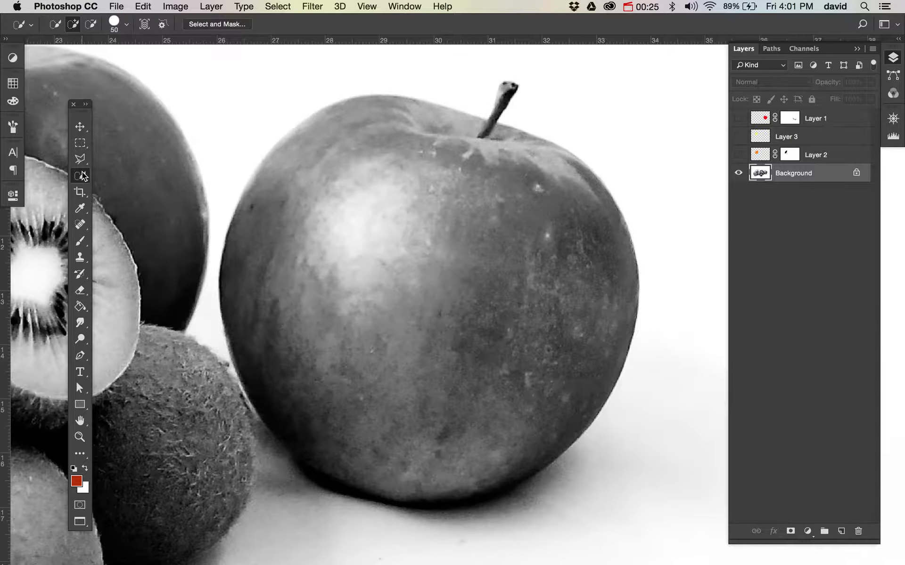
pyautogui.click(84, 181)
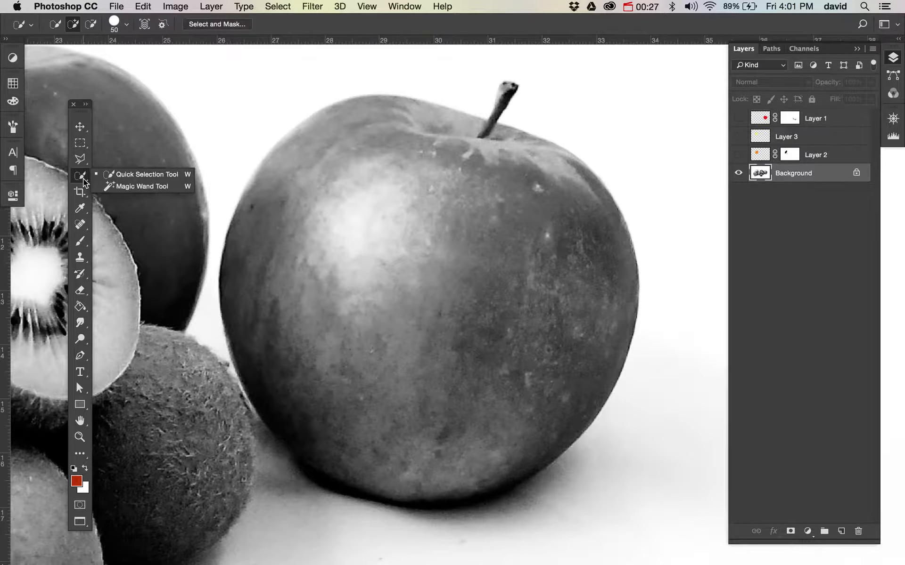
pyautogui.click(109, 175)
pyautogui.moveTo(367, 118); pyautogui.dragTo(309, 219)
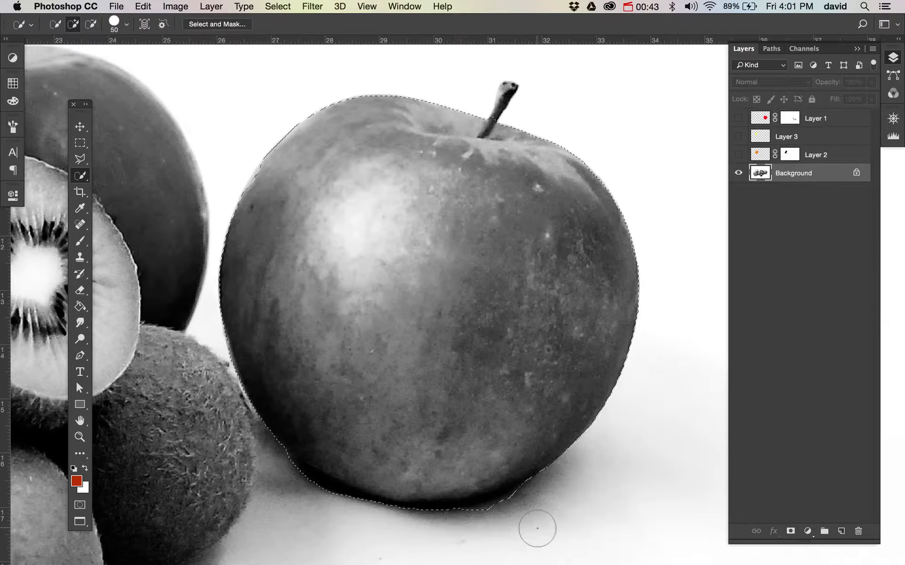
# - Reduce the Quick Selection brush to 10 and refine the selection along the apple's edge
pyautogui.press('[')
pyautogui.press('[')
pyautogui.press('[')
pyautogui.press('[')
pyautogui.press('[')
pyautogui.press('[')
pyautogui.press('[')
pyautogui.press('[')
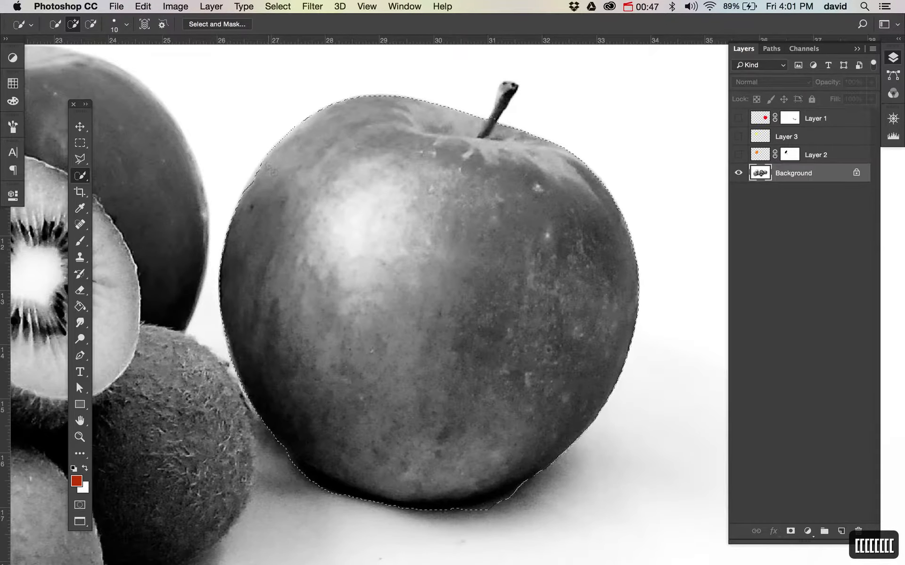
pyautogui.moveTo(268, 167); pyautogui.dragTo(260, 172)
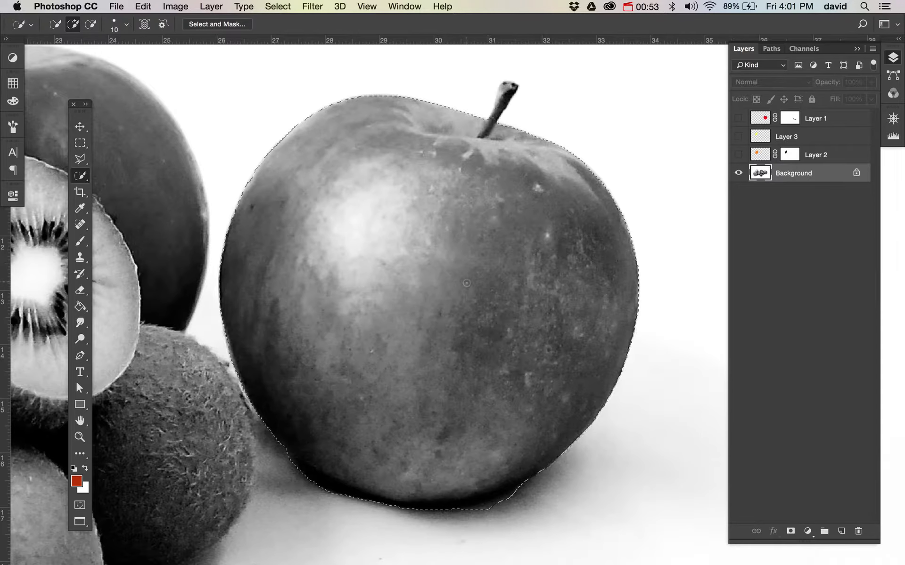
pyautogui.press('alt')
# - Fill the selected apple with the red foreground color on a new layer, deselect, and set the layer's blend mode to Color
pyautogui.press('super+alt+shift+n')
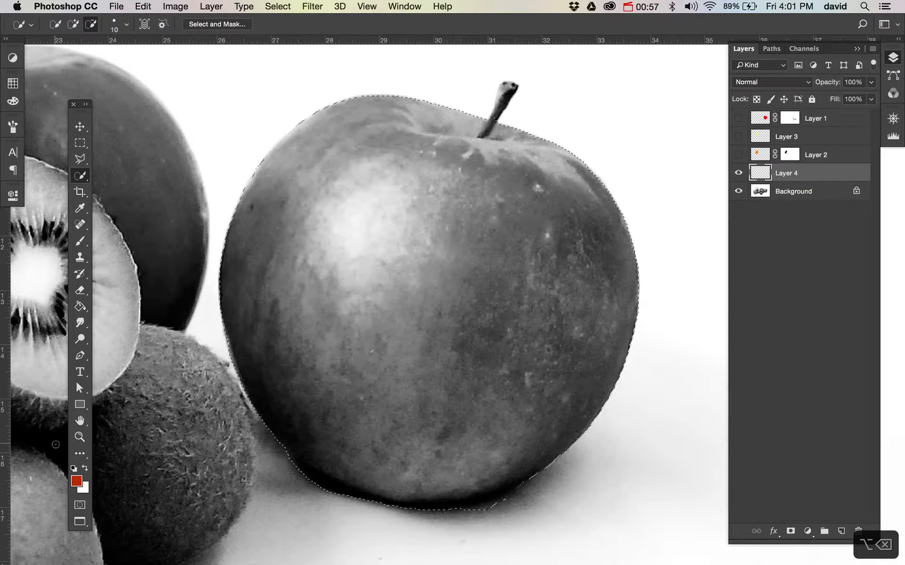
pyautogui.hotkey('alt', 'BackSpace')
pyautogui.press('super+d')
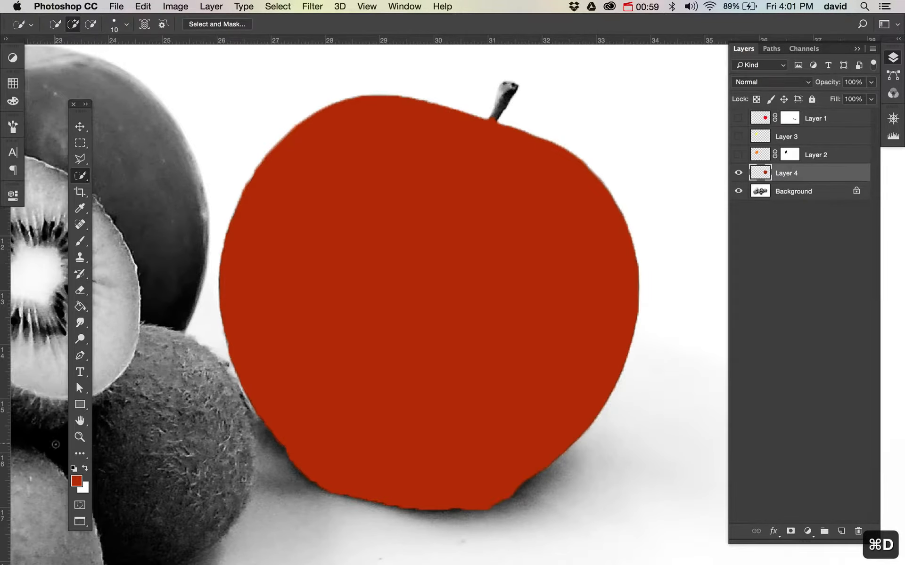
pyautogui.click(784, 83)
pyautogui.click(747, 356)
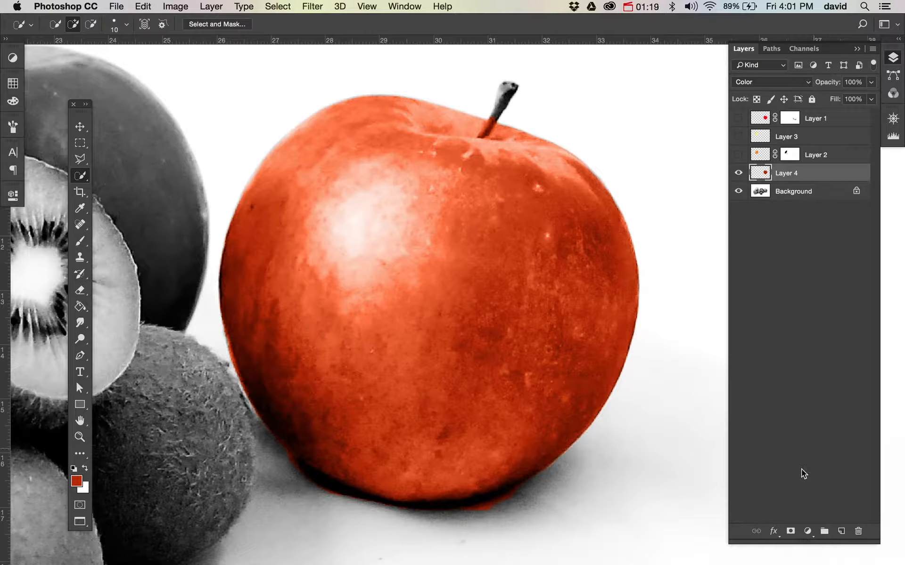
# - Add a mask to the apple's color layer and paint out the red spill under the apple with a 70 px black brush
pyautogui.click(790, 531)
pyautogui.press('b')
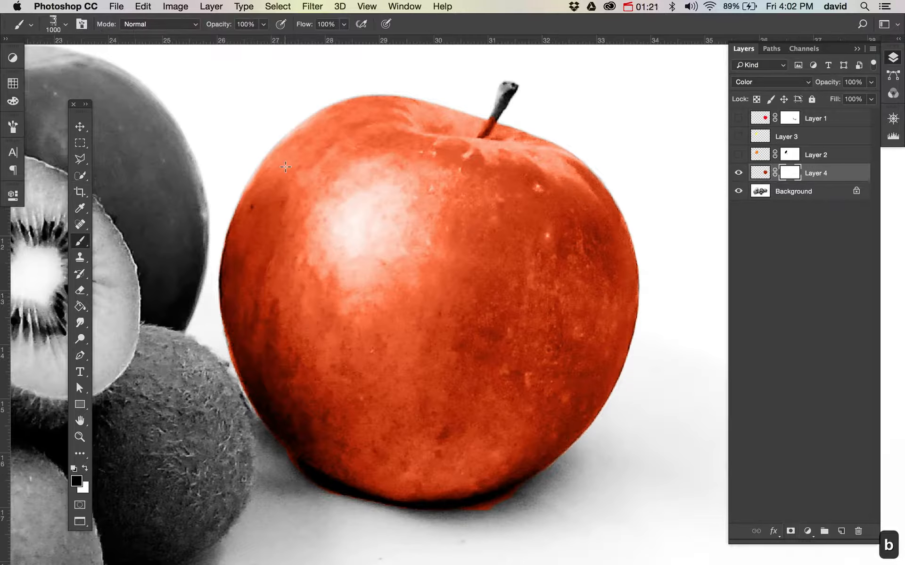
pyautogui.press('[')
pyautogui.press('[')
pyautogui.press('[')
pyautogui.press('[')
pyautogui.press('[')
pyautogui.press('[')
pyautogui.press('[')
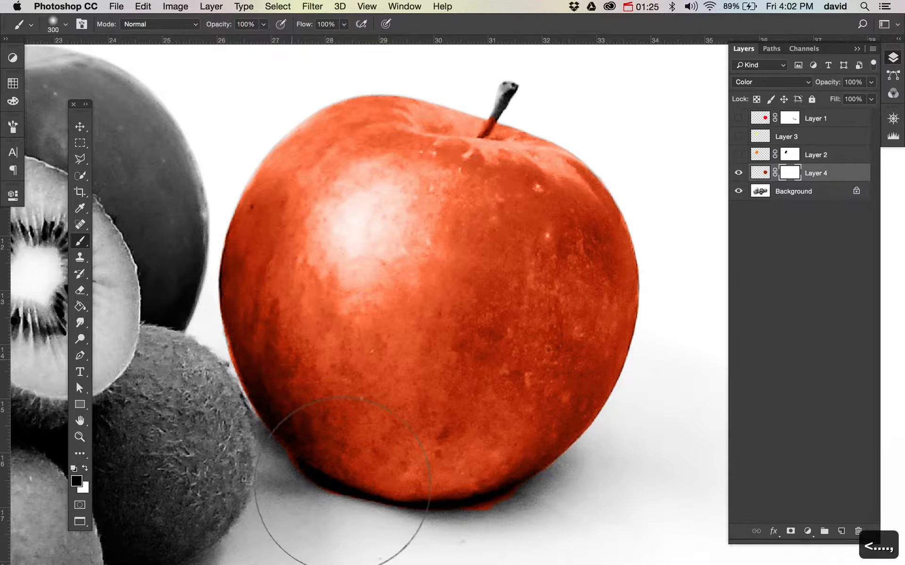
pyautogui.press('[')
pyautogui.press('[')
pyautogui.press('[')
pyautogui.press('[')
pyautogui.press('[')
pyautogui.press('[')
pyautogui.press('[')
pyautogui.press('[')
pyautogui.press('[')
pyautogui.press('[')
pyautogui.press('[')
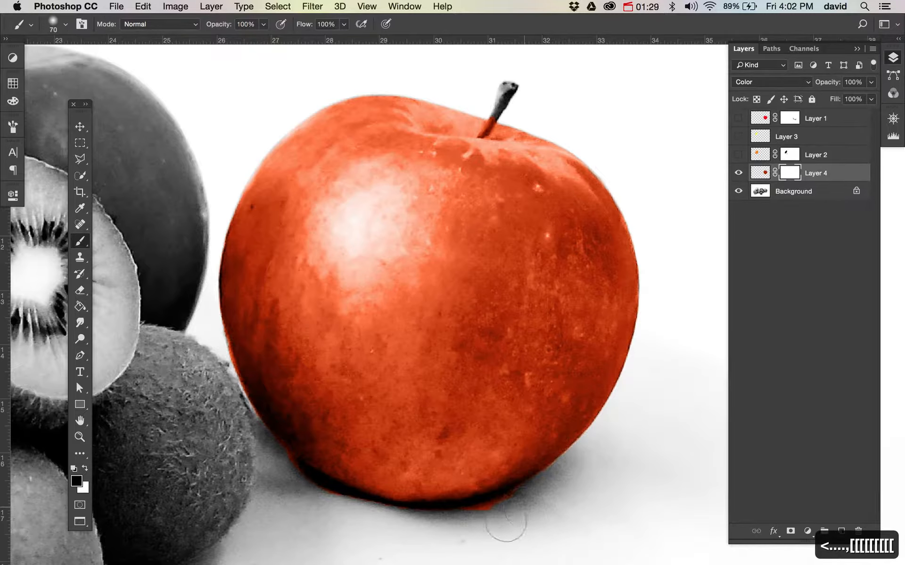
pyautogui.moveTo(512, 514)
pyautogui.mouseDown()
pyautogui.moveTo(477, 532)
pyautogui.moveTo(527, 516)
pyautogui.moveTo(469, 532)
pyautogui.mouseUp()
pyautogui.moveTo(337, 509)
pyautogui.mouseDown()
pyautogui.moveTo(407, 529)
pyautogui.moveTo(342, 518)
pyautogui.moveTo(289, 498)
pyautogui.mouseUp()
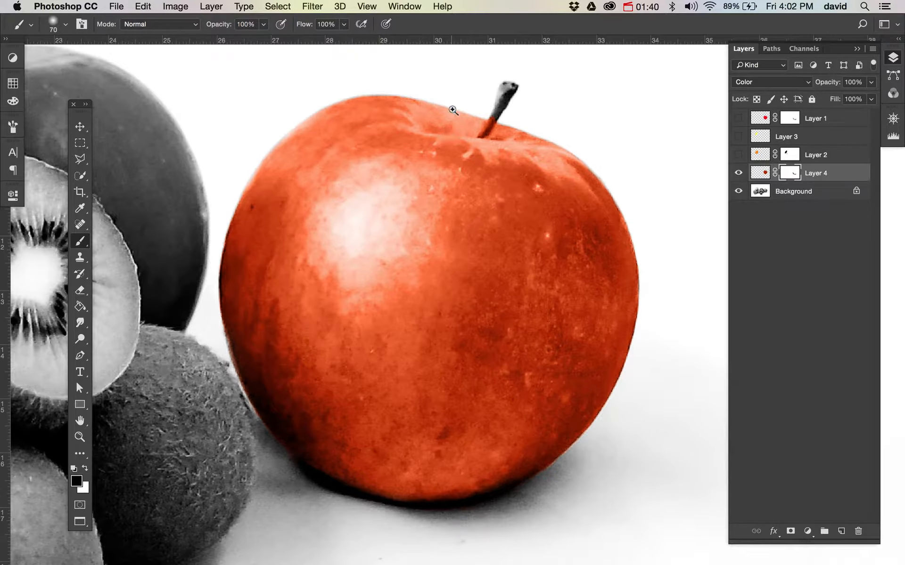
# - Mask the red off the apple's stem by painting black with a 9 px brush
pyautogui.moveTo(455, 106); pyautogui.dragTo(556, 228)
pyautogui.press('[')
pyautogui.press('[')
pyautogui.press('[')
pyautogui.press('[')
pyautogui.press('[')
pyautogui.press('[')
pyautogui.press('[')
pyautogui.press('[')
pyautogui.press('[')
pyautogui.press('[')
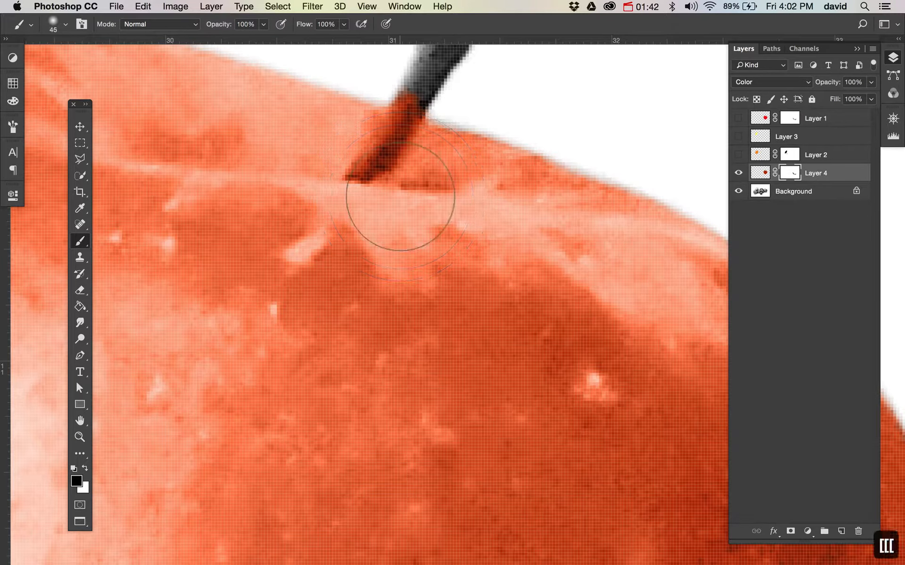
pyautogui.press('[')
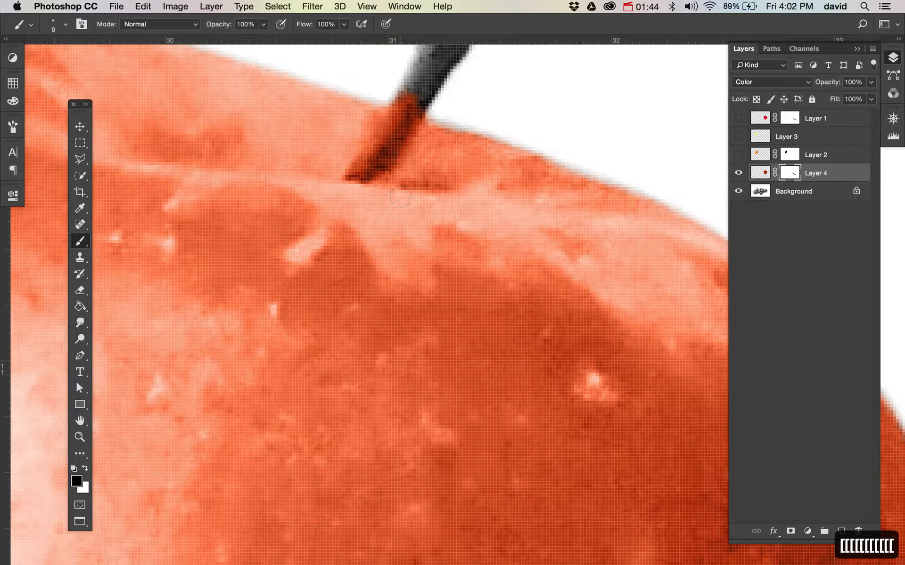
pyautogui.moveTo(405, 108)
pyautogui.mouseDown()
pyautogui.moveTo(420, 94)
pyautogui.moveTo(390, 147)
pyautogui.moveTo(413, 91)
pyautogui.moveTo(378, 161)
pyautogui.moveTo(361, 176)
pyautogui.moveTo(450, 66)
pyautogui.mouseUp()
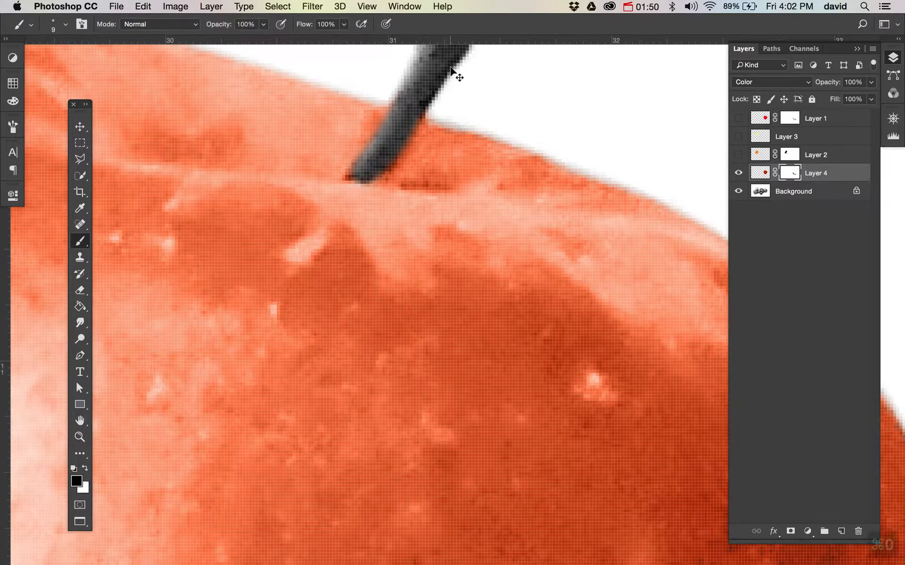
# - Add a new empty layer above the apple's color layer and set the Quick Selection brush size to 35 for the halved orange
pyautogui.press('super+0')
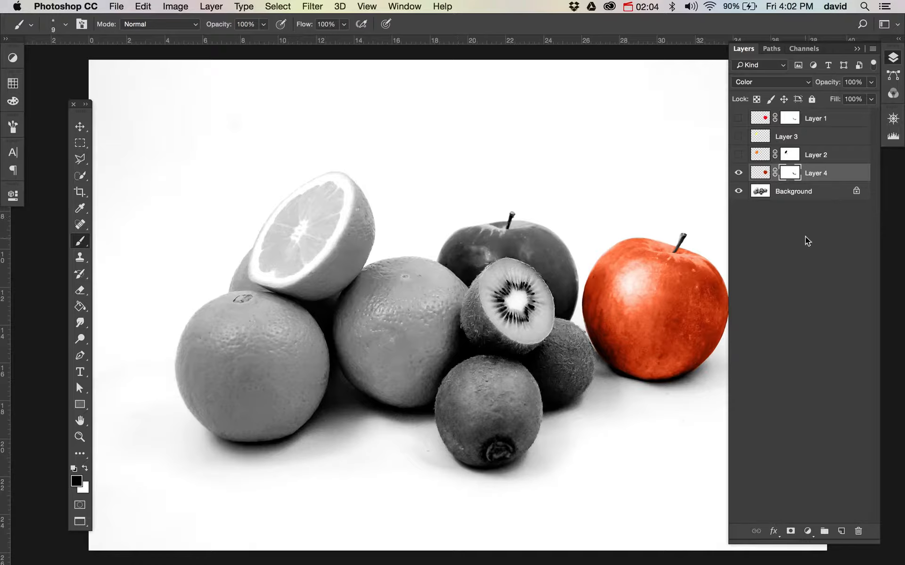
pyautogui.press('super+alt+shift+n')
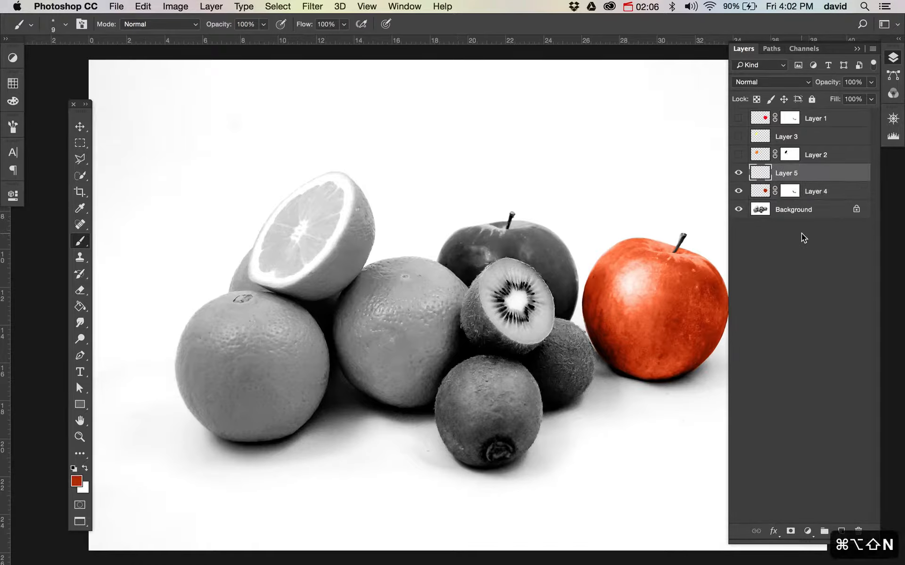
pyautogui.click(81, 176)
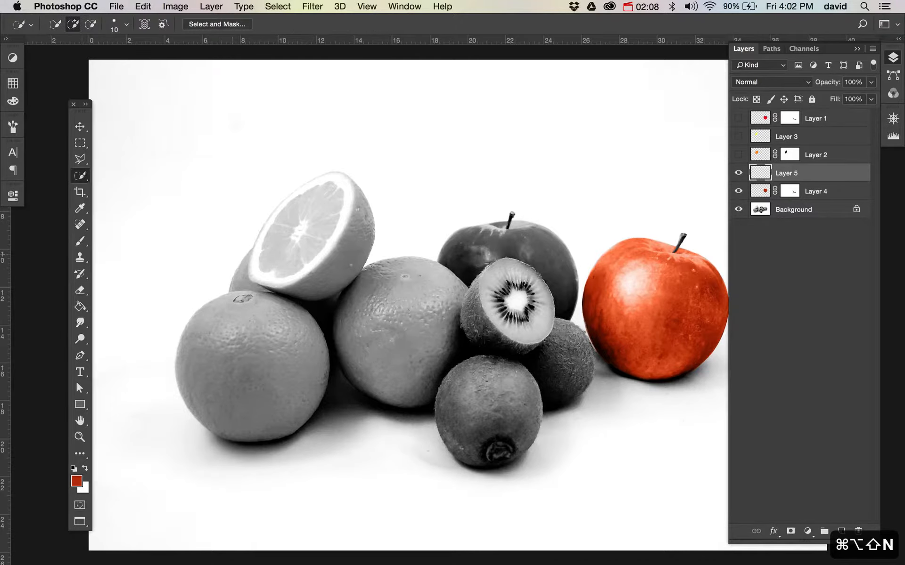
pyautogui.press(']')
pyautogui.press(']')
pyautogui.press(']')
pyautogui.press(']')
pyautogui.press(']')
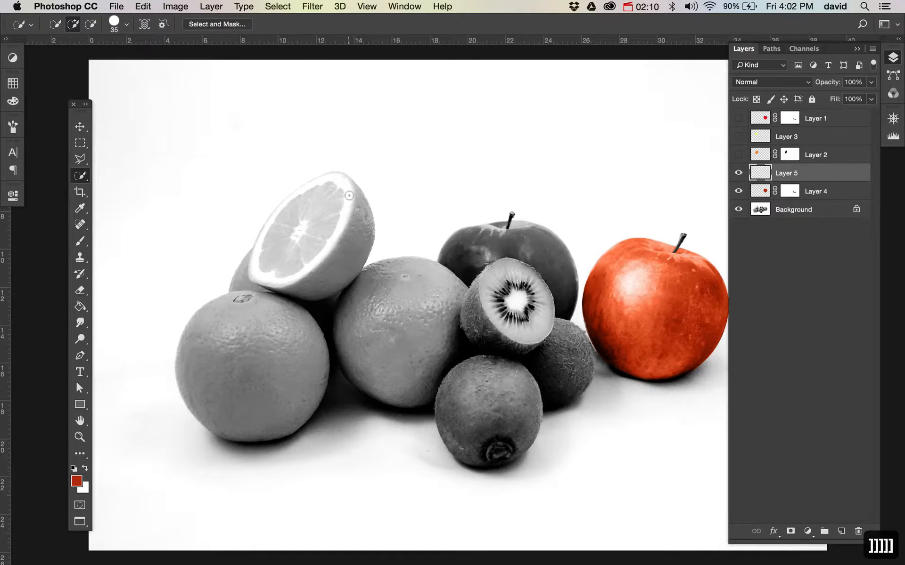
pyautogui.press('super+equal')
pyautogui.press('super+equal')
pyautogui.press('super+equal')
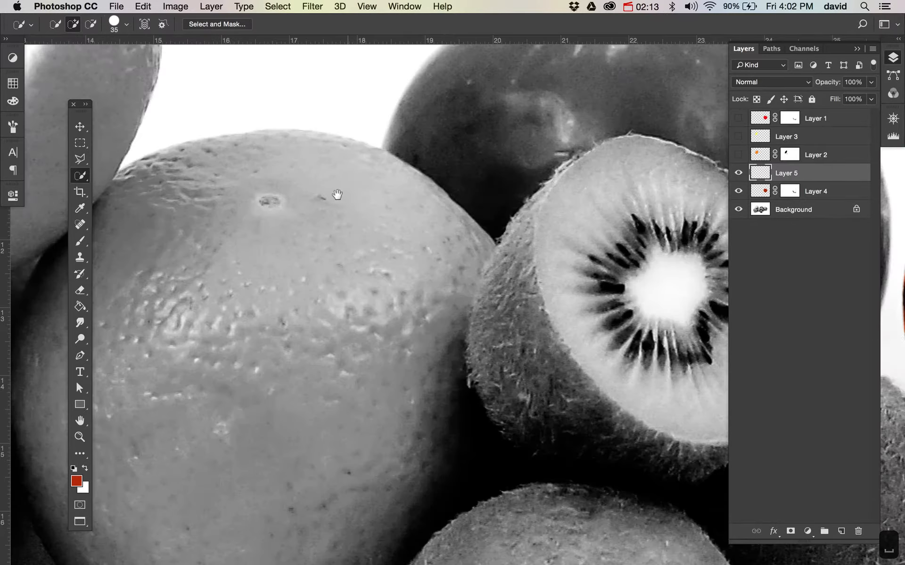
pyautogui.moveTo(339, 196); pyautogui.dragTo(636, 353)
pyautogui.moveTo(490, 283)
pyautogui.mouseDown()
pyautogui.moveTo(618, 327)
pyautogui.moveTo(625, 355)
pyautogui.mouseUp()
pyautogui.press('super+minus')
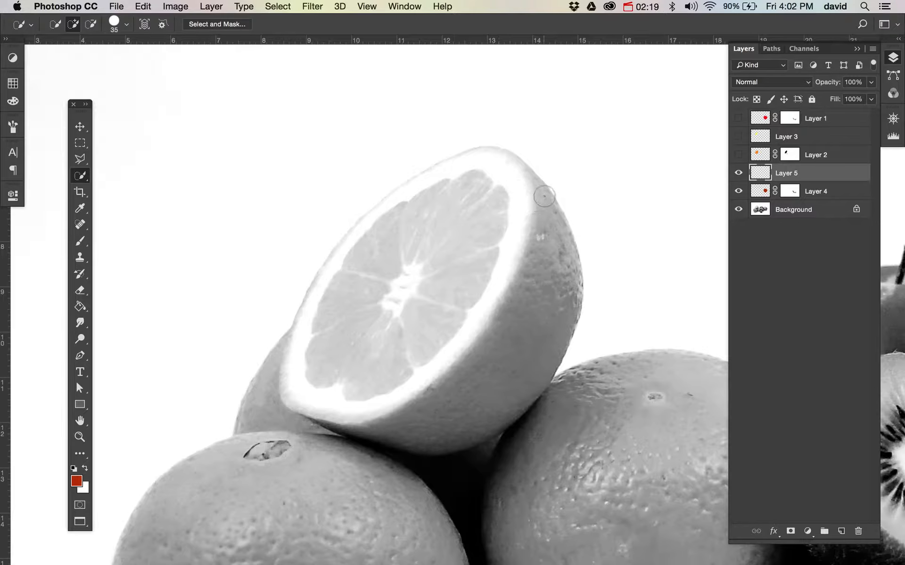
pyautogui.moveTo(549, 231)
pyautogui.mouseDown()
pyautogui.moveTo(523, 283)
pyautogui.moveTo(516, 339)
pyautogui.moveTo(485, 382)
pyautogui.moveTo(419, 424)
pyautogui.moveTo(500, 306)
pyautogui.mouseUp()
pyautogui.moveTo(511, 395); pyautogui.dragTo(557, 329)
pyautogui.press('super+d')
# - Make the Background layer active and select the entire halved orange, peel and cut face, with the Quick Selection tool
pyautogui.hotkey('alt', 'shift', '[')
pyautogui.click(537, 190)
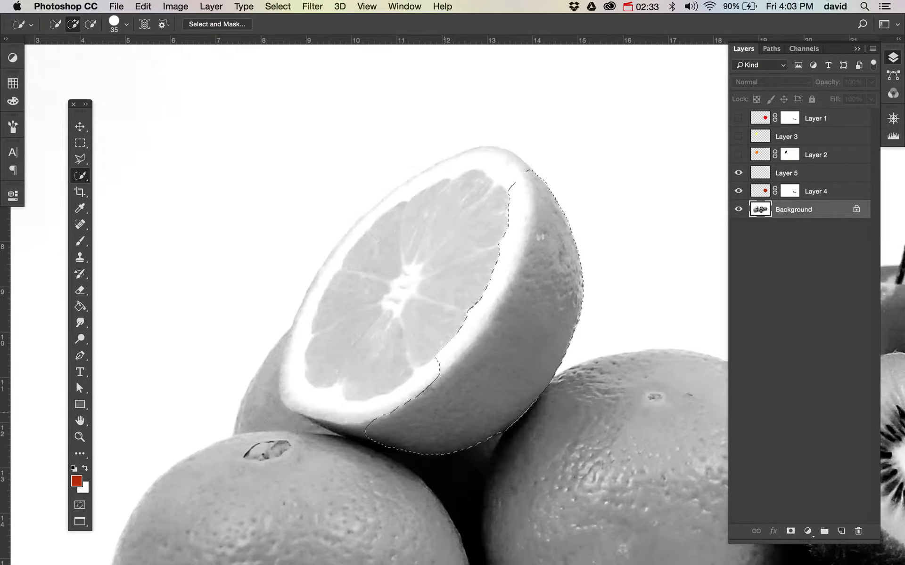
pyautogui.moveTo(377, 416)
pyautogui.mouseDown()
pyautogui.moveTo(315, 390)
pyautogui.moveTo(304, 359)
pyautogui.moveTo(308, 334)
pyautogui.moveTo(397, 218)
pyautogui.moveTo(491, 181)
pyautogui.moveTo(479, 164)
pyautogui.moveTo(441, 167)
pyautogui.moveTo(340, 251)
pyautogui.moveTo(319, 282)
pyautogui.moveTo(313, 337)
pyautogui.mouseUp()
pyautogui.press('alt')
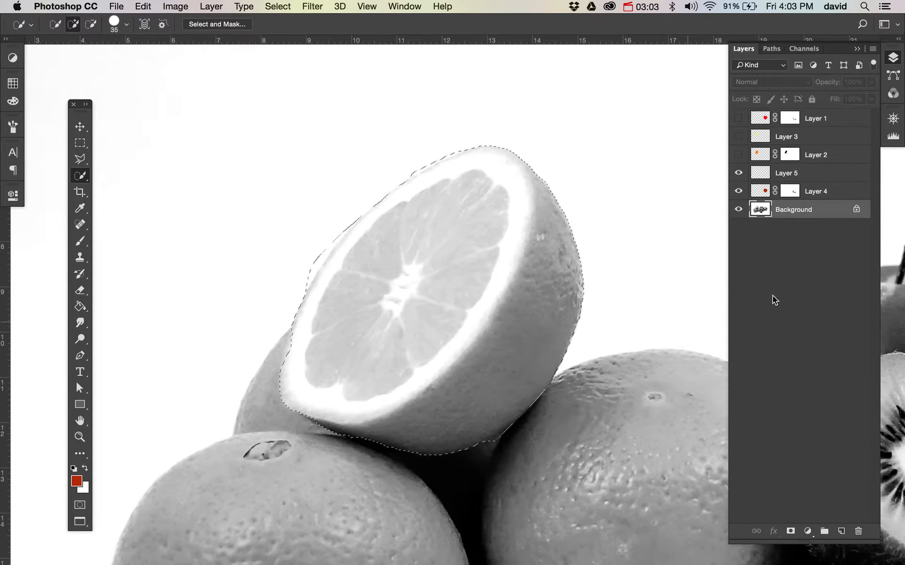
# - Create a new layer directly above the Background and choose a bright yellow-orange foreground color
pyautogui.press('super+alt+shift+n')
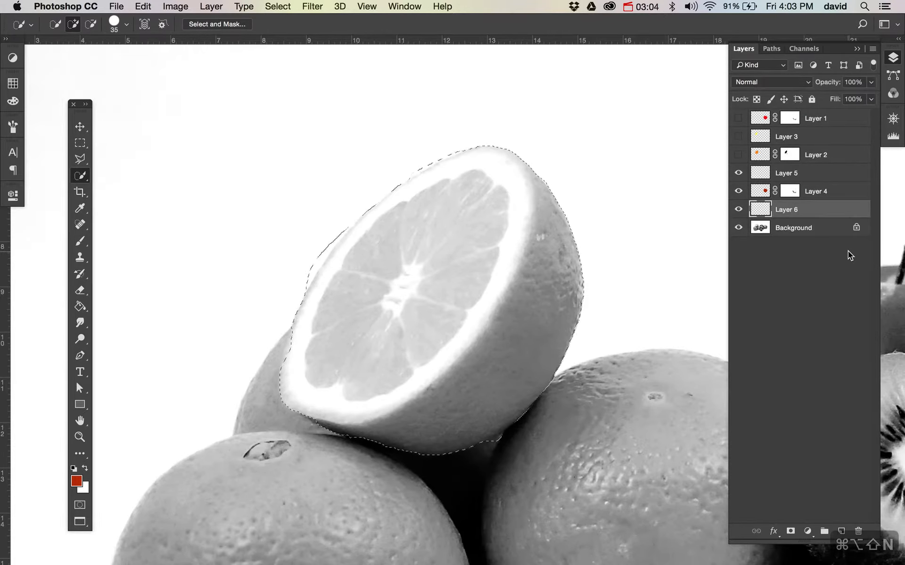
pyautogui.click(78, 481)
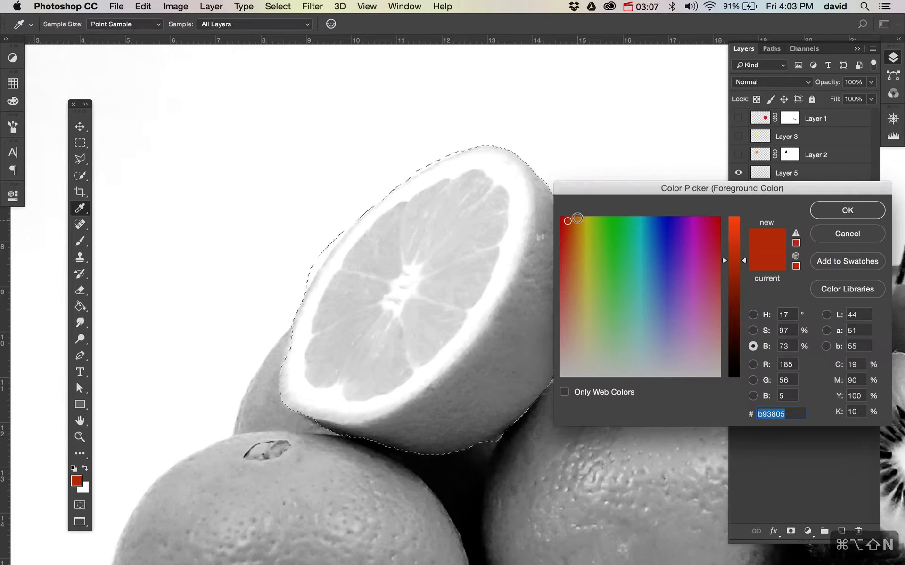
pyautogui.click(565, 218)
pyautogui.moveTo(744, 263); pyautogui.dragTo(738, 177)
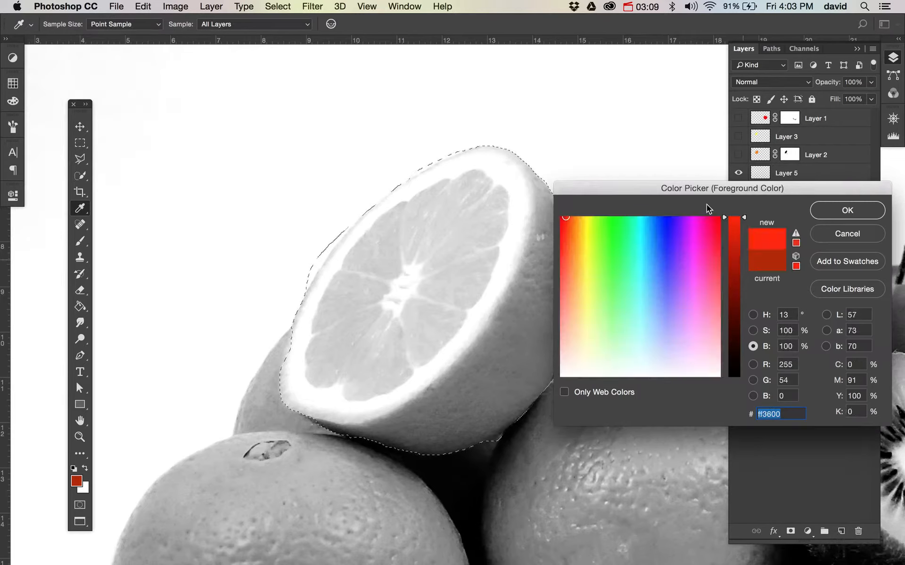
pyautogui.click(579, 218)
pyautogui.click(818, 204)
pyautogui.press('w')
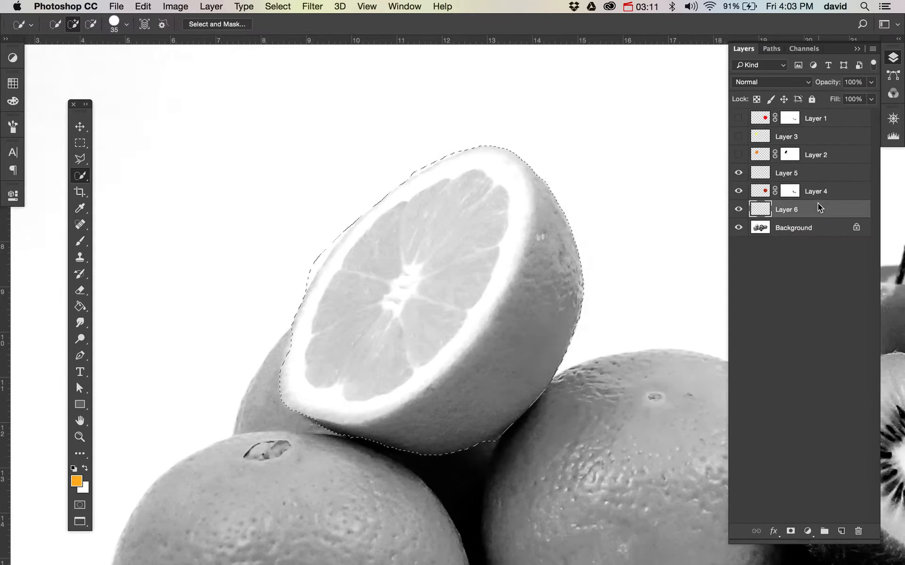
# - Fill the halved orange's selection with the foreground color, deselect, and set the layer's blend mode to Color
pyautogui.hotkey('alt', 'BackSpace')
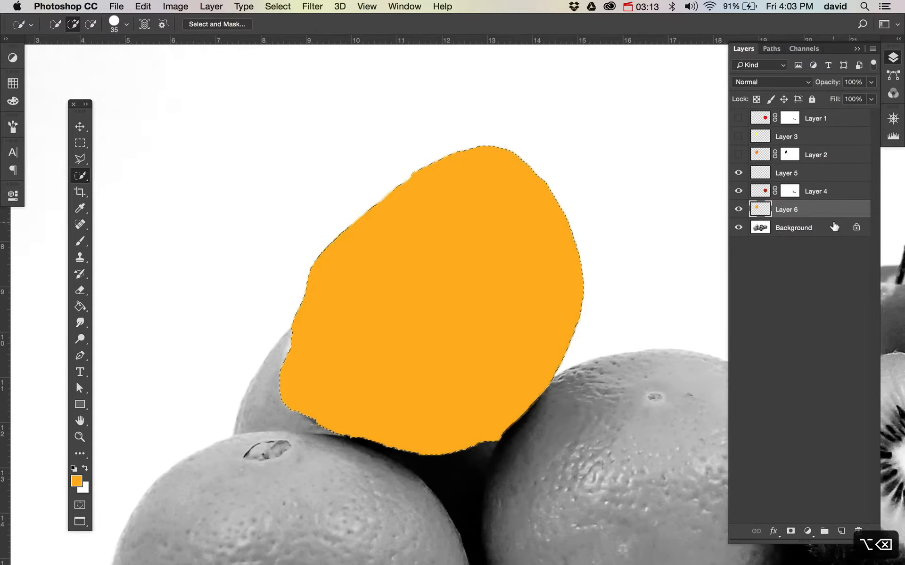
pyautogui.press('super+d')
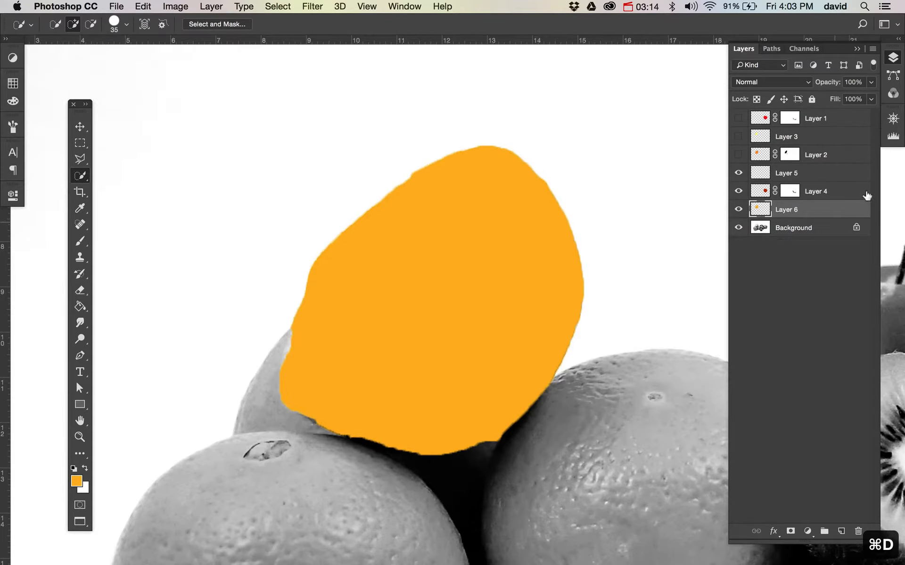
pyautogui.click(772, 83)
pyautogui.click(748, 357)
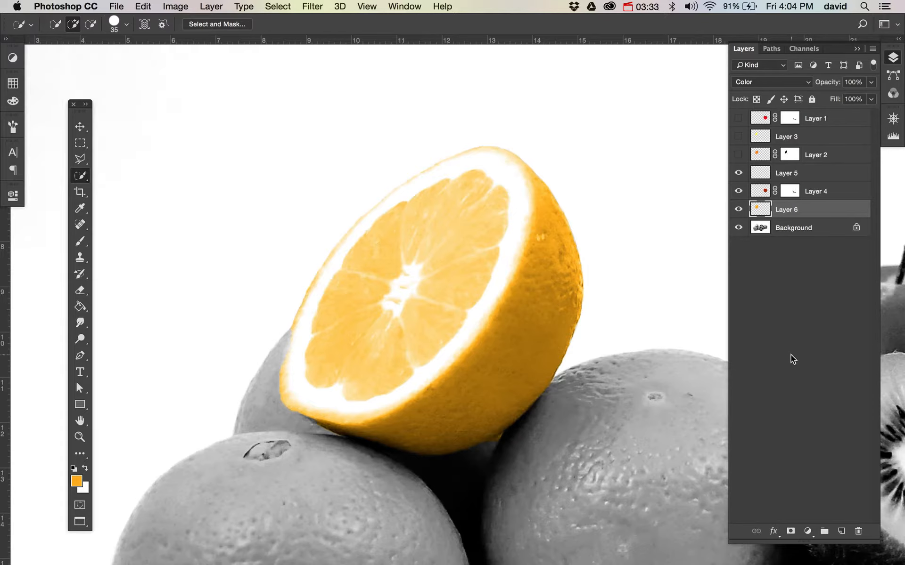
# - Paint the missing orange color along the grey gap on the halved orange's lower-left rim with a 9 px brush
pyautogui.press('b')
pyautogui.moveTo(263, 314); pyautogui.dragTo(264, 327)
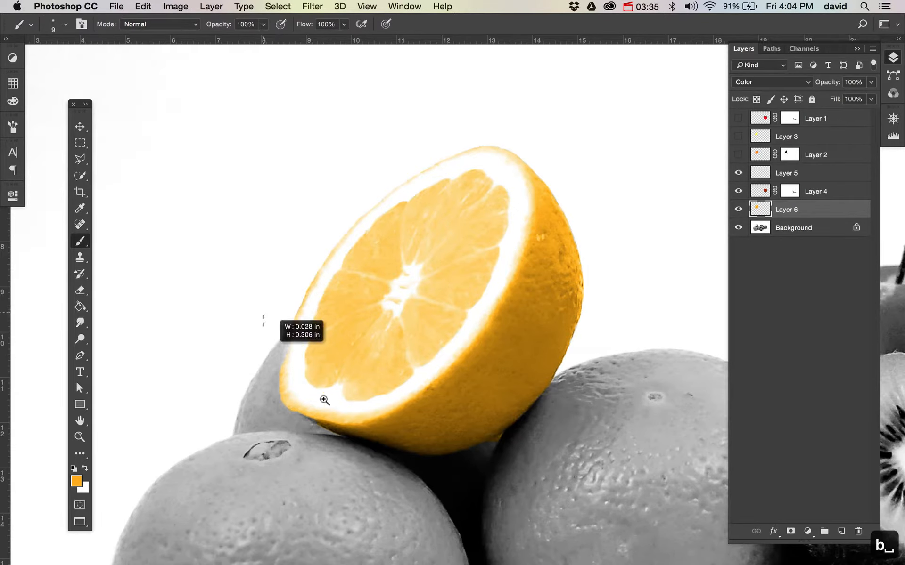
pyautogui.moveTo(324, 400); pyautogui.dragTo(367, 430)
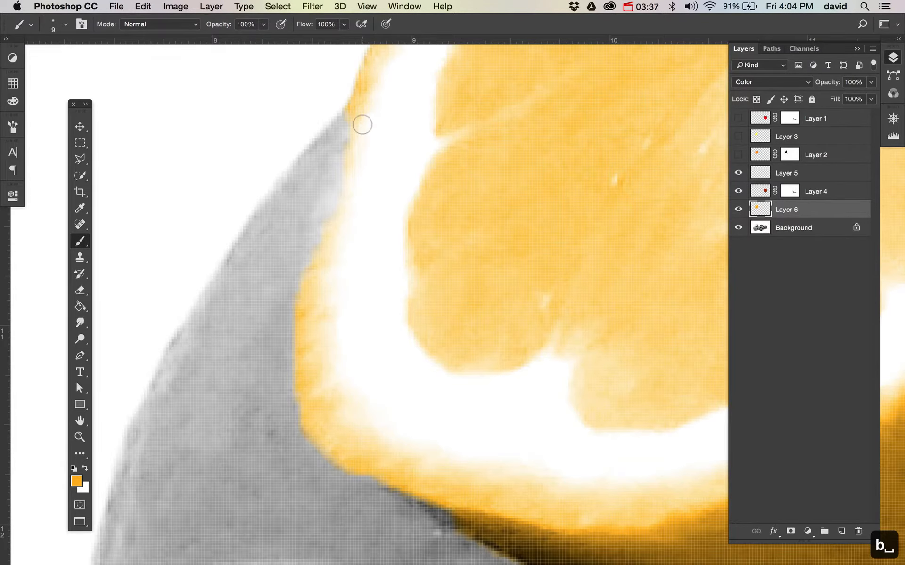
pyautogui.click(737, 209)
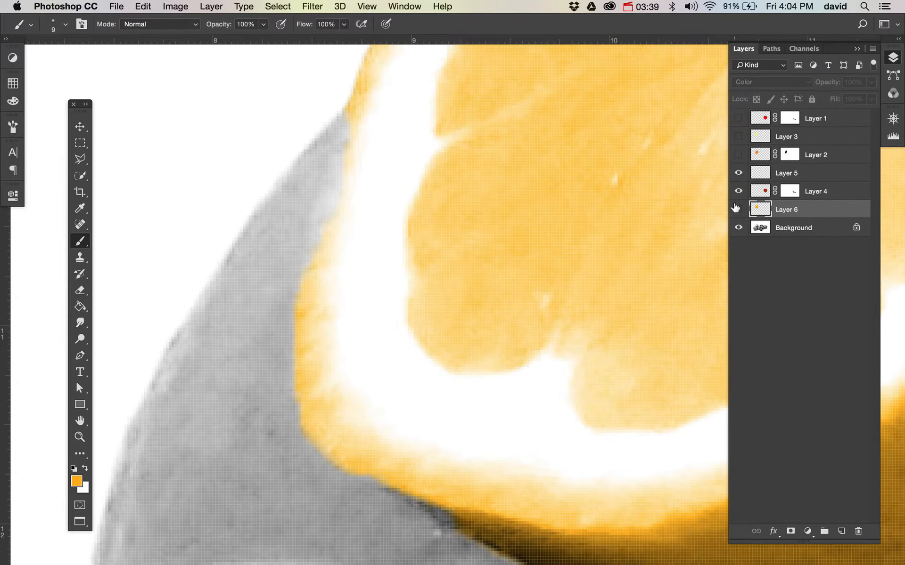
pyautogui.click(737, 209)
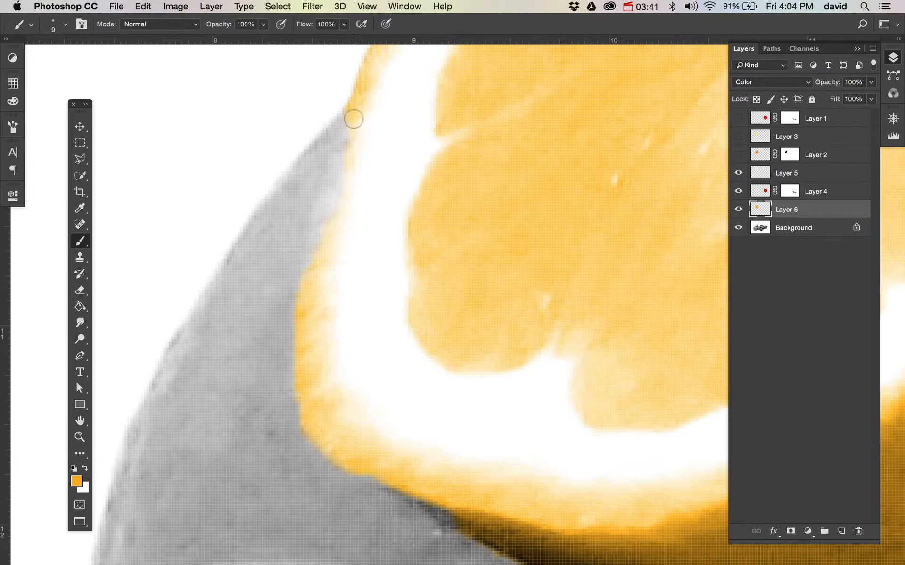
pyautogui.moveTo(325, 223)
pyautogui.mouseDown()
pyautogui.moveTo(313, 269)
pyautogui.moveTo(336, 179)
pyautogui.mouseUp()
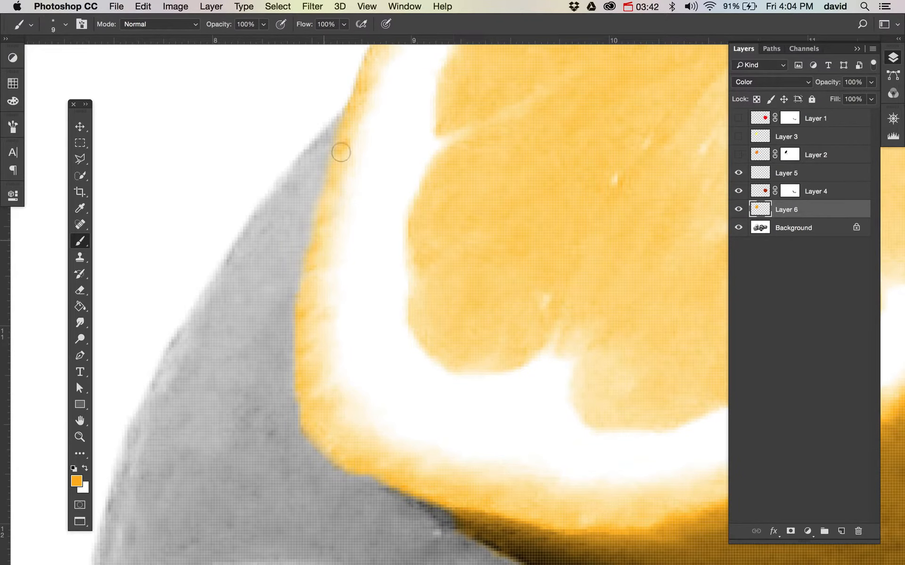
# - Add a layer mask to the halved orange's color layer and activate the Brush tool
pyautogui.press('super+0')
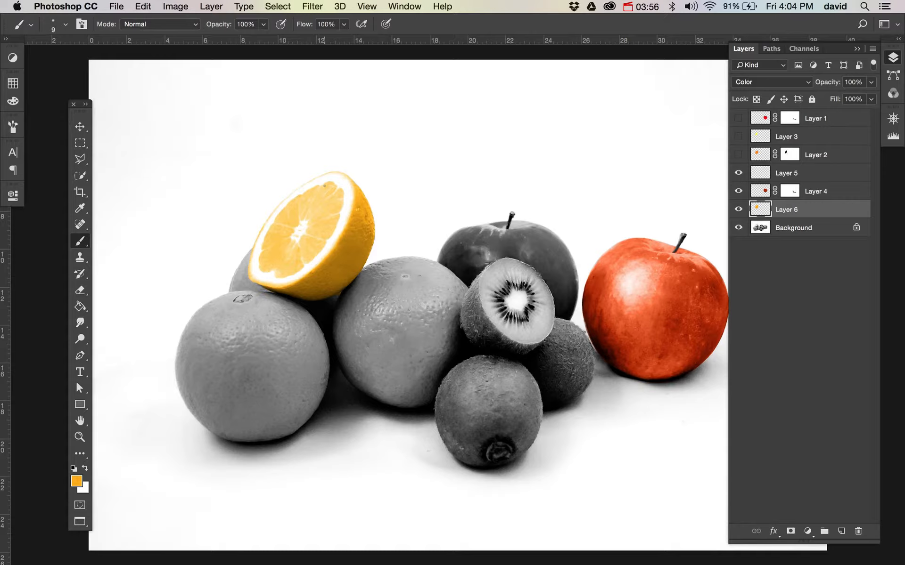
pyautogui.click(791, 531)
pyautogui.press('b')
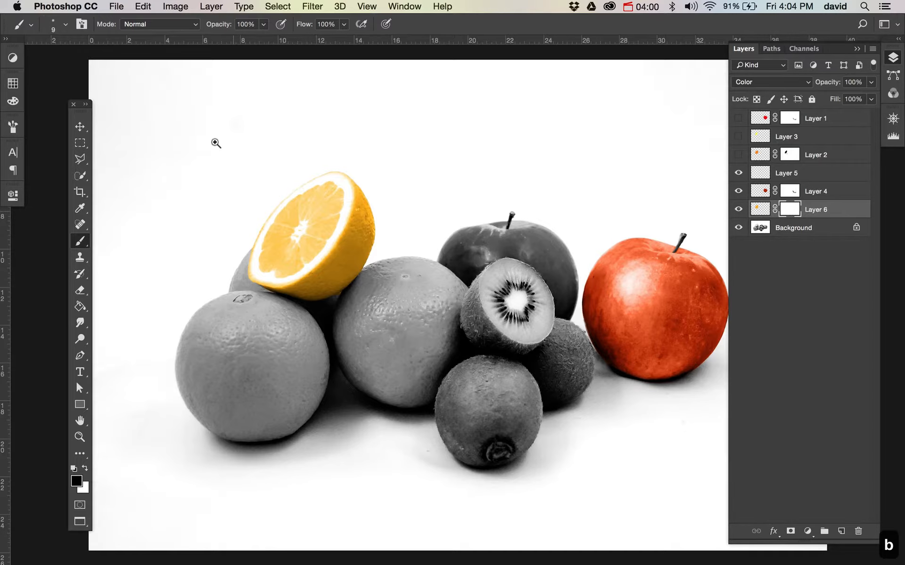
# - Paint black on the mask with a 70 px brush over the halved orange's cut face to hide the orange color in the pulp
pyautogui.moveTo(216, 142); pyautogui.dragTo(462, 335)
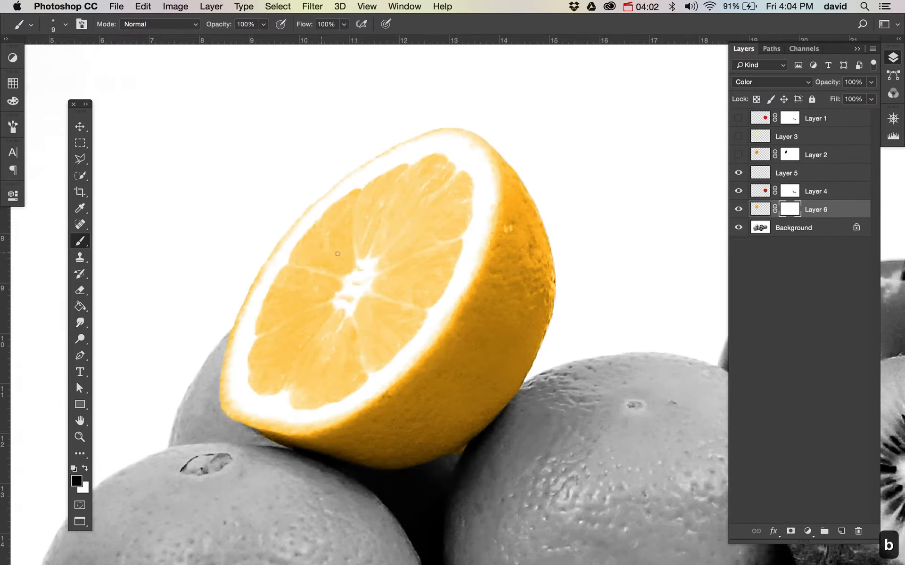
pyautogui.press(']')
pyautogui.press(']')
pyautogui.press(']')
pyautogui.press(']')
pyautogui.press(']')
pyautogui.press(']')
pyautogui.press(']')
pyautogui.press(']')
pyautogui.press(']')
pyautogui.press(']')
pyautogui.press(']')
pyautogui.press(']')
pyautogui.press(']')
pyautogui.press(']')
pyautogui.press(']')
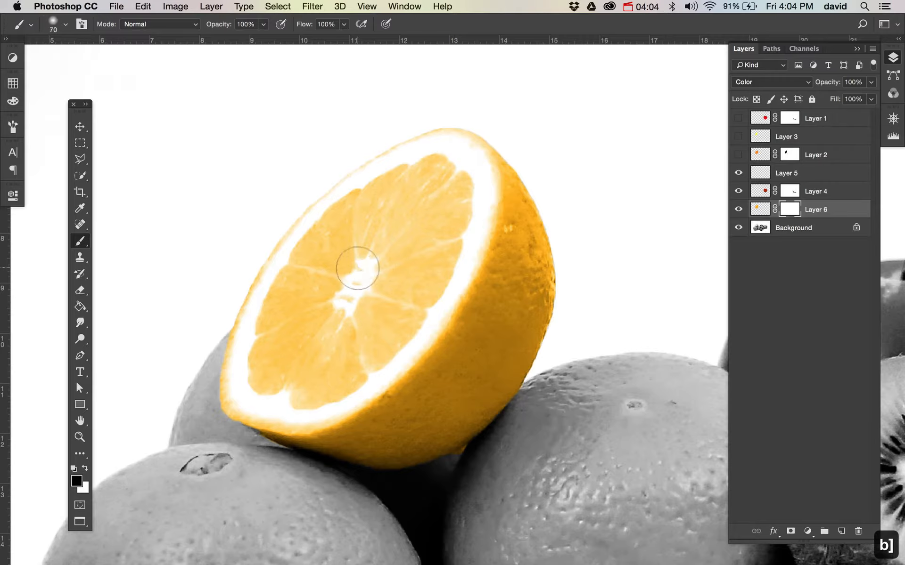
pyautogui.press(']')
pyautogui.moveTo(359, 262)
pyautogui.mouseDown()
pyautogui.moveTo(410, 254)
pyautogui.moveTo(437, 201)
pyautogui.moveTo(415, 277)
pyautogui.moveTo(438, 214)
pyautogui.moveTo(434, 186)
pyautogui.moveTo(414, 189)
pyautogui.moveTo(352, 239)
pyautogui.moveTo(287, 332)
pyautogui.mouseUp()
pyautogui.press('[')
pyautogui.press('[')
pyautogui.press('[')
pyautogui.press('[')
pyautogui.press('[')
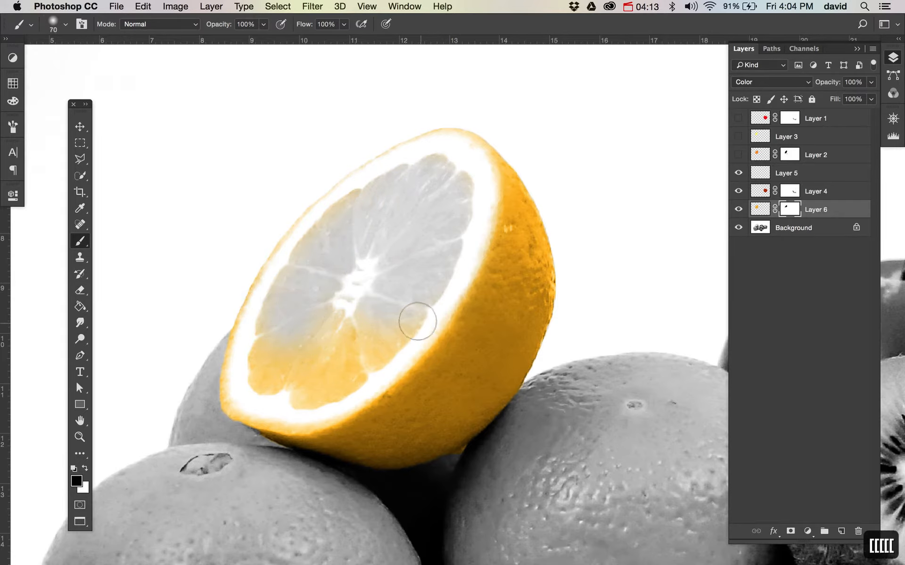
pyautogui.moveTo(396, 340)
pyautogui.mouseDown()
pyautogui.moveTo(334, 387)
pyautogui.moveTo(293, 393)
pyautogui.moveTo(273, 381)
pyautogui.moveTo(367, 318)
pyautogui.moveTo(269, 372)
pyautogui.moveTo(260, 368)
pyautogui.moveTo(265, 338)
pyautogui.moveTo(263, 388)
pyautogui.moveTo(317, 338)
pyautogui.moveTo(349, 288)
pyautogui.moveTo(362, 311)
pyautogui.moveTo(386, 314)
pyautogui.moveTo(344, 372)
pyautogui.moveTo(349, 360)
pyautogui.moveTo(353, 380)
pyautogui.moveTo(296, 394)
pyautogui.moveTo(282, 310)
pyautogui.moveTo(265, 341)
pyautogui.moveTo(272, 306)
pyautogui.moveTo(315, 242)
pyautogui.moveTo(365, 202)
pyautogui.moveTo(447, 161)
pyautogui.moveTo(469, 191)
pyautogui.moveTo(433, 185)
pyautogui.moveTo(402, 216)
pyautogui.mouseUp()
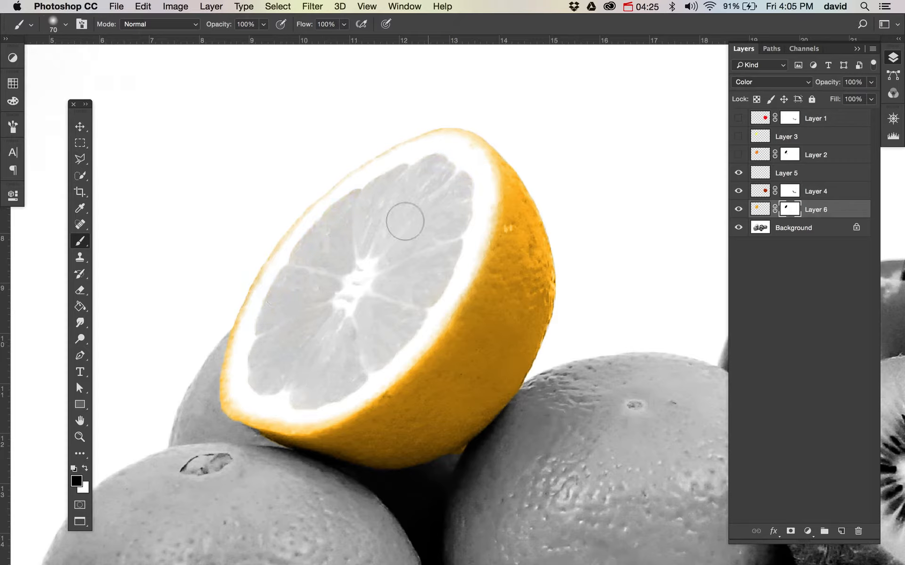
# - Create a new layer above the halved orange's color layer and choose a bright green foreground color
pyautogui.press('super+alt+shift+n')
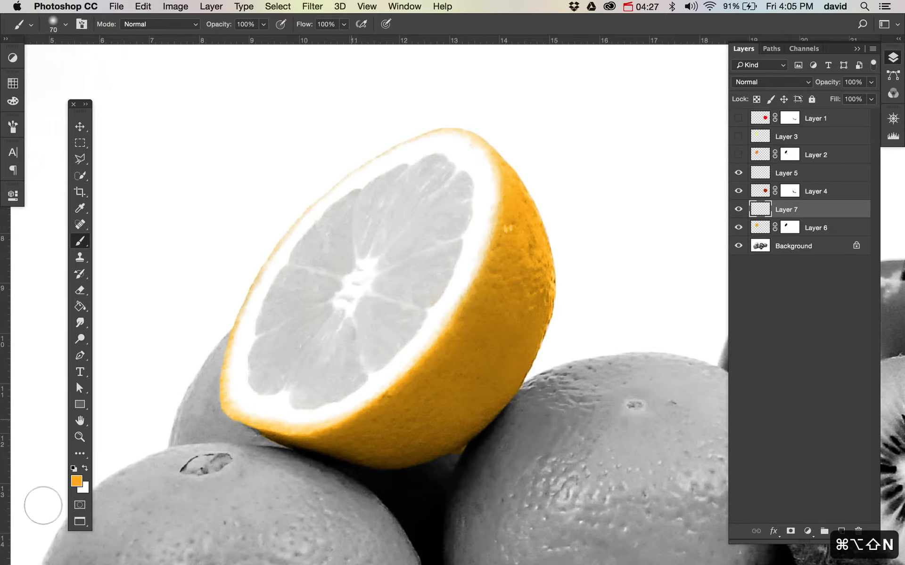
pyautogui.click(77, 483)
pyautogui.click(625, 226)
pyautogui.click(818, 216)
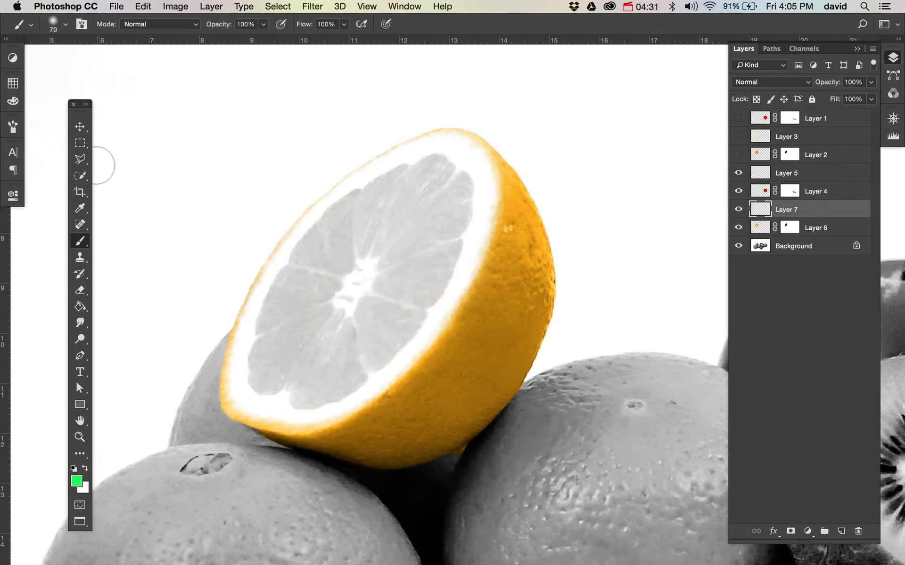
# - Select the halved orange's pulp with the Polygonal Lasso tool, tracing within the white pith around it
pyautogui.click(81, 160)
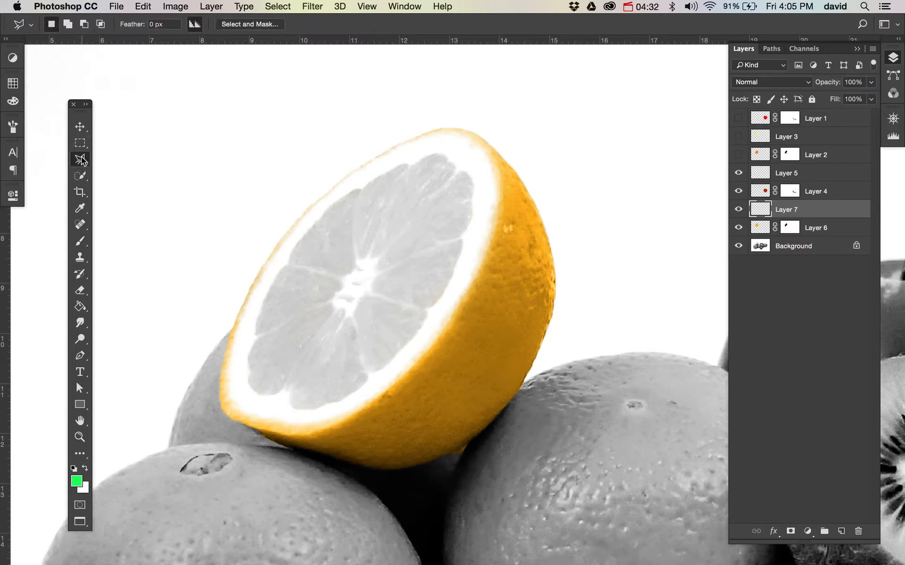
pyautogui.click(482, 212)
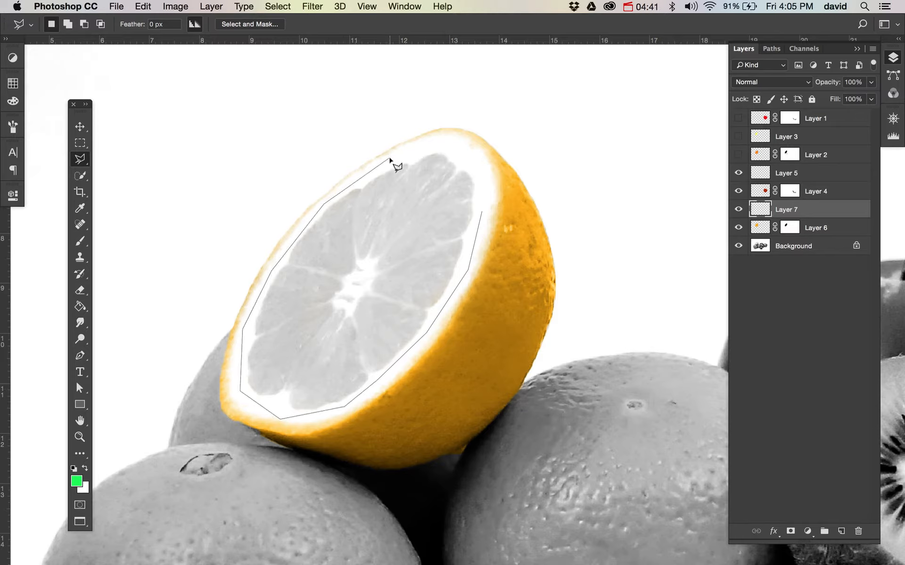
pyautogui.click(483, 214)
# - Fill the pulp selection with the green foreground color and set the new layer's blend mode to Color
pyautogui.press('alt')
pyautogui.hotkey('alt', 'BackSpace')
pyautogui.press('super+d')
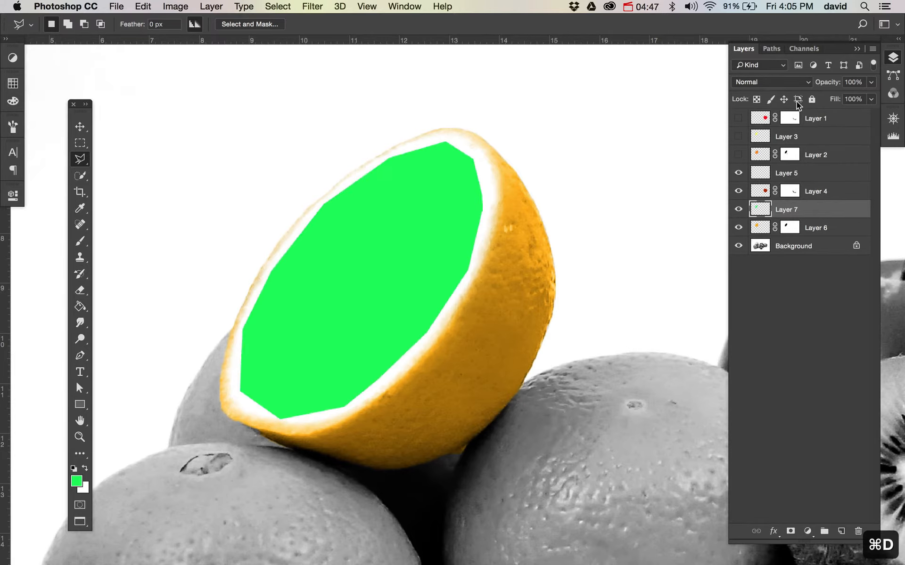
pyautogui.click(781, 83)
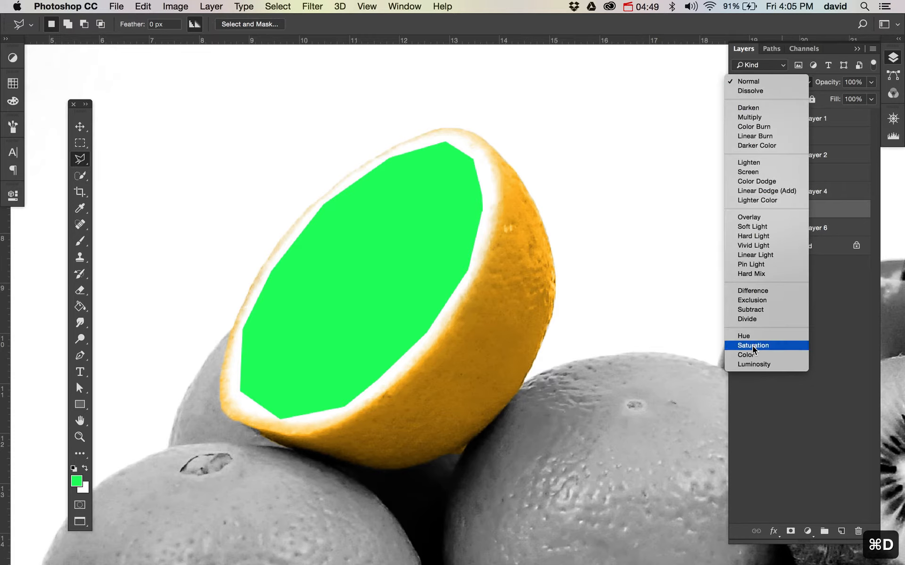
pyautogui.click(746, 356)
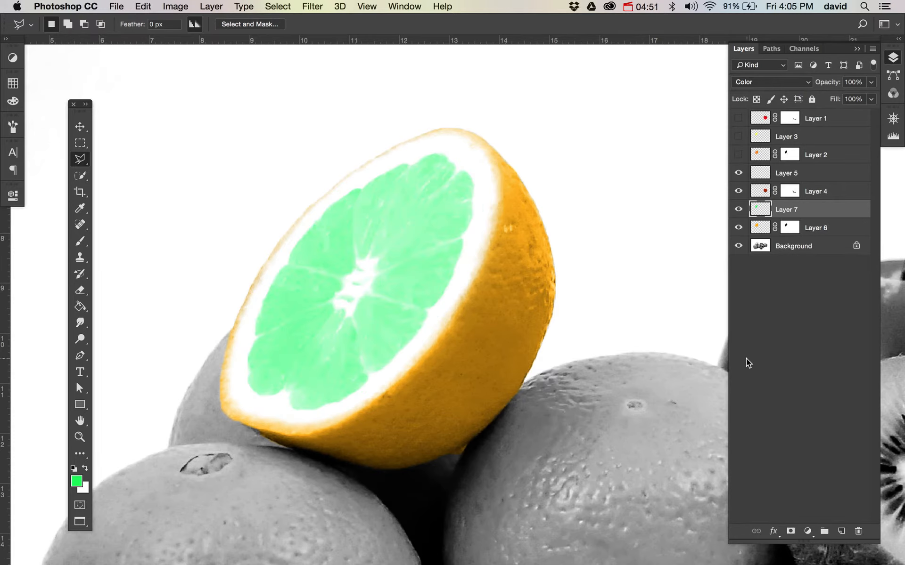
# - Change the foreground color to darker green 089436 and refill the pulp shape on its layer with it
pyautogui.click(78, 483)
pyautogui.click(733, 285)
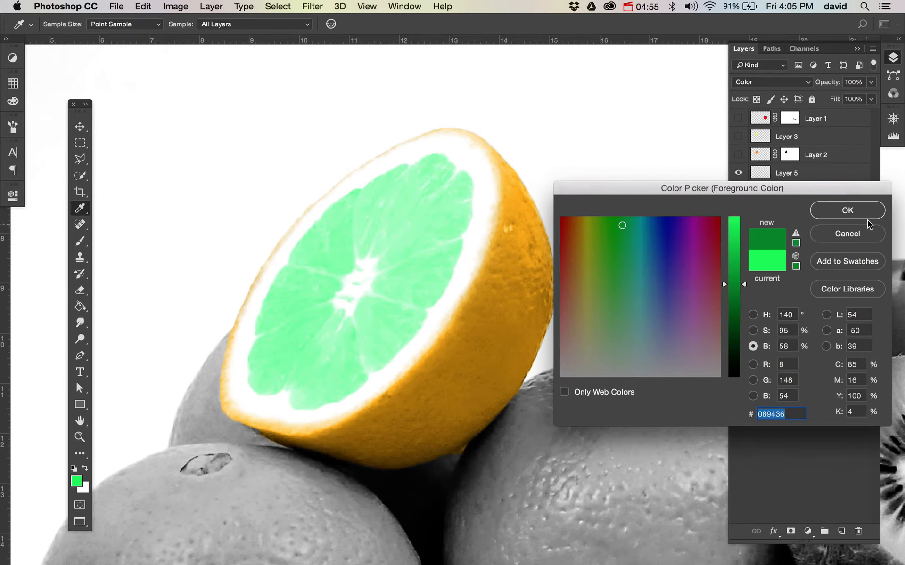
pyautogui.click(864, 213)
pyautogui.keyDown('super'); pyautogui.click(760, 210); pyautogui.keyUp('super')
pyautogui.hotkey('alt', 'BackSpace')
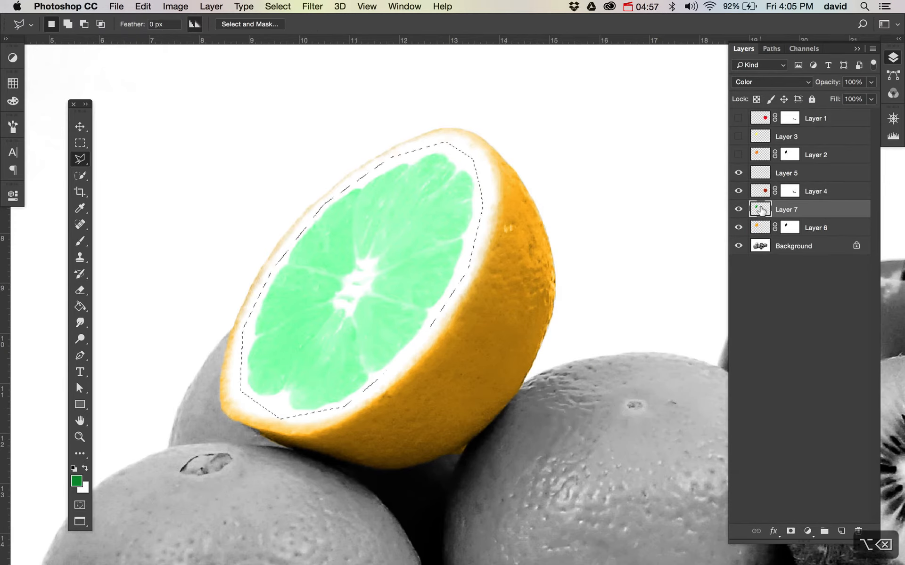
pyautogui.hotkey('alt', 'BackSpace')
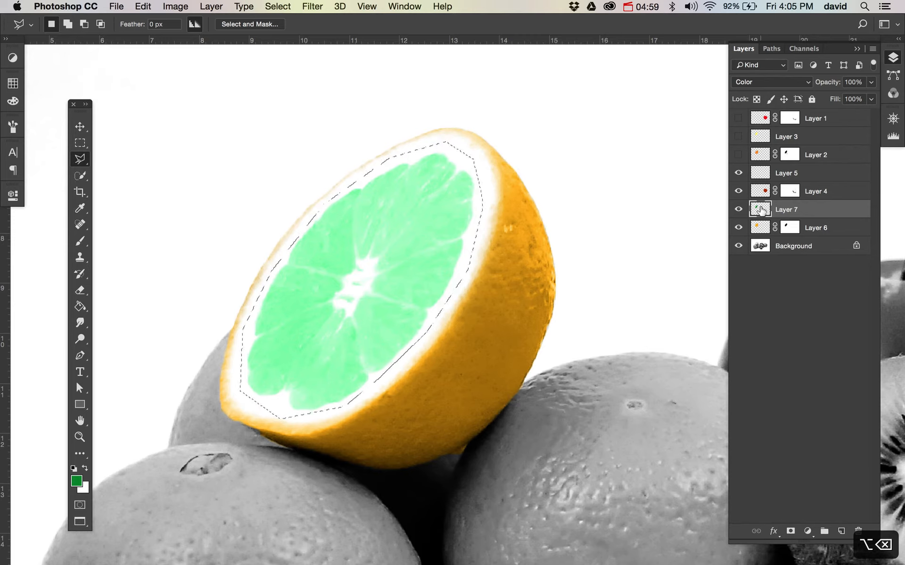
pyautogui.press('super+d')
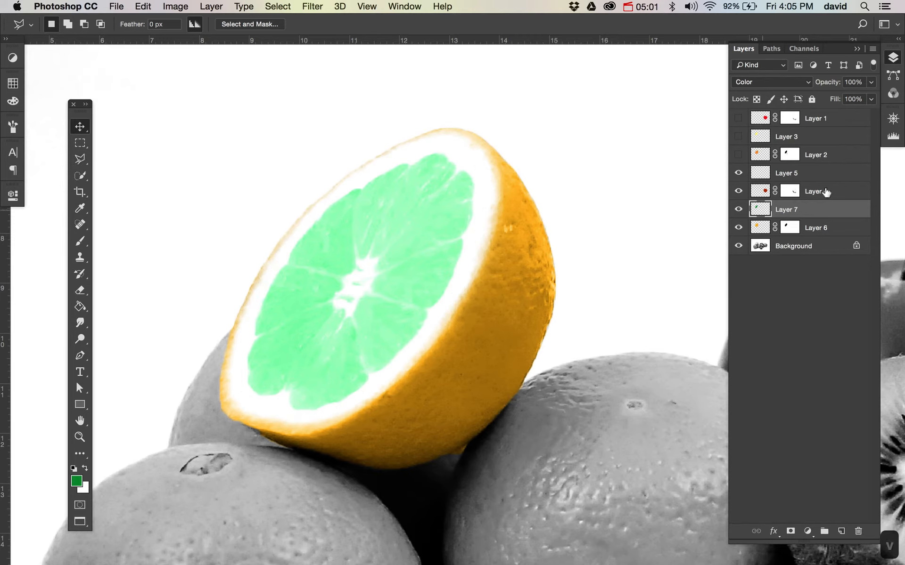
# - Cycle through blend modes for the green pulp layer, settle on Color Burn, and lower its opacity to 52%
pyautogui.press('v')
pyautogui.hotkey('shift', '-')
pyautogui.hotkey('shift', '-')
pyautogui.hotkey('shift', '-')
pyautogui.hotkey('shift', '-')
pyautogui.hotkey('shift', '-')
pyautogui.hotkey('shift', '-')
pyautogui.hotkey('shift', '-')
pyautogui.hotkey('shift', '-')
pyautogui.hotkey('shift', '-')
pyautogui.hotkey('shift', '-')
pyautogui.hotkey('shift', '-')
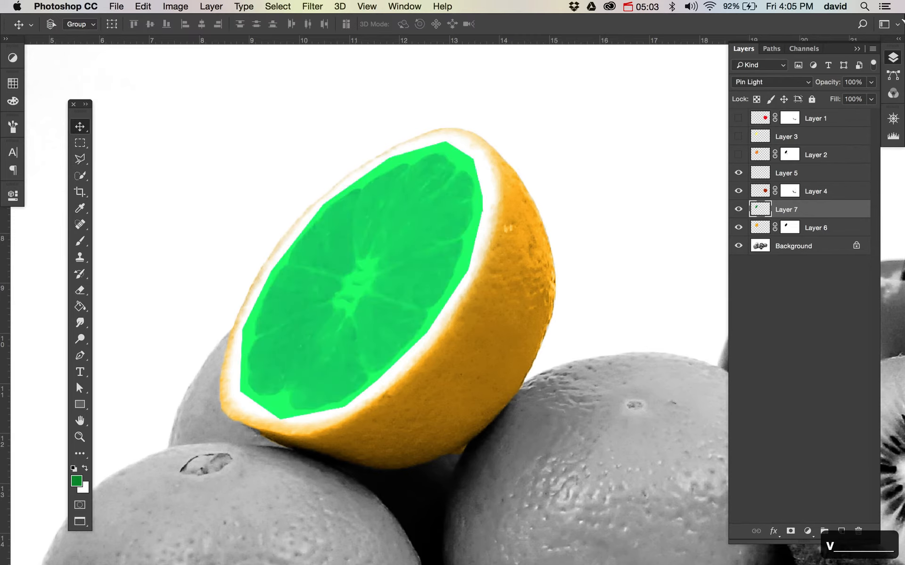
pyautogui.hotkey('shift', '-')
pyautogui.hotkey('shift', '-')
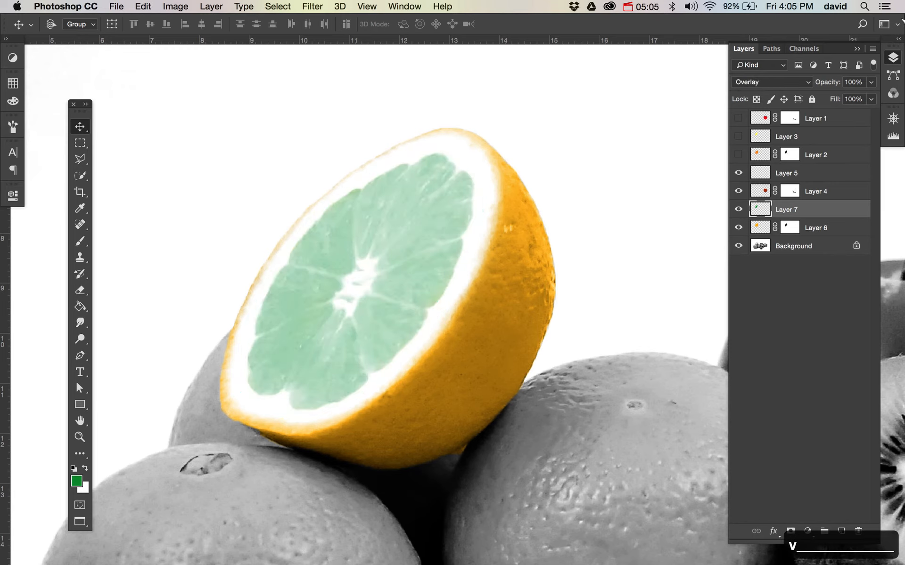
pyautogui.hotkey('shift', '-')
pyautogui.hotkey('shift', '-')
pyautogui.hotkey('shift', '-')
pyautogui.hotkey('shift', '-')
pyautogui.hotkey('shift', '-')
pyautogui.hotkey('shift', '-')
pyautogui.hotkey('shift', '-')
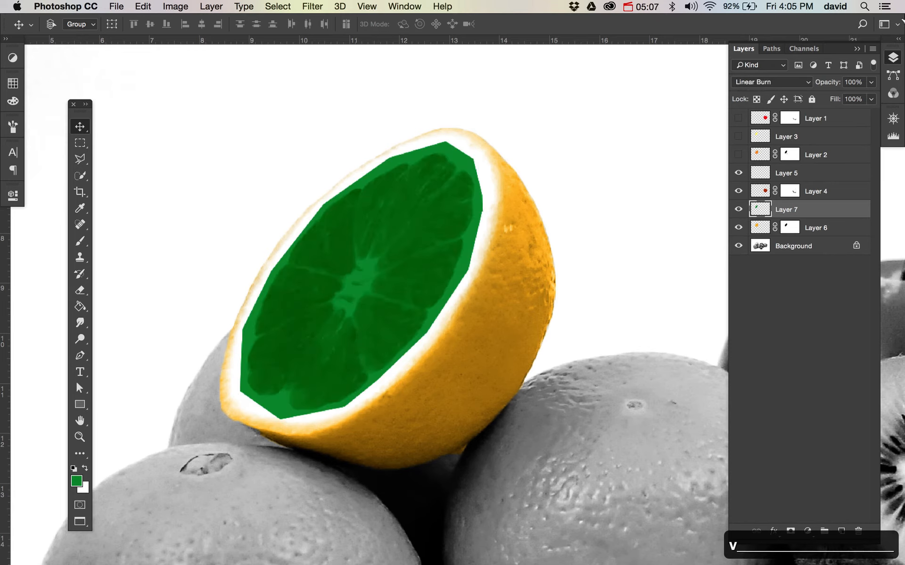
pyautogui.hotkey('shift', '-')
pyautogui.hotkey('shift', '-')
pyautogui.hotkey('shift', '-')
pyautogui.hotkey('shift', '-')
pyautogui.hotkey('shift', '-')
pyautogui.hotkey('shift', '-')
pyautogui.hotkey('shift', '-')
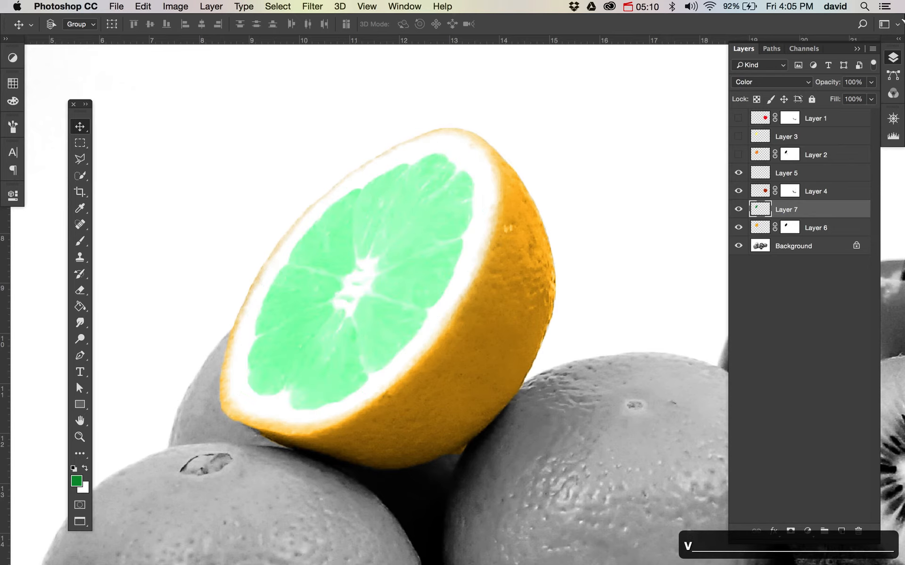
pyautogui.hotkey('shift', '-')
pyautogui.hotkey('shift', '-')
pyautogui.hotkey('shift', '-')
pyautogui.hotkey('shift', '-')
pyautogui.hotkey('shift', '-')
pyautogui.hotkey('shift', '-')
pyautogui.hotkey('shift', '-')
pyautogui.hotkey('shift', '-')
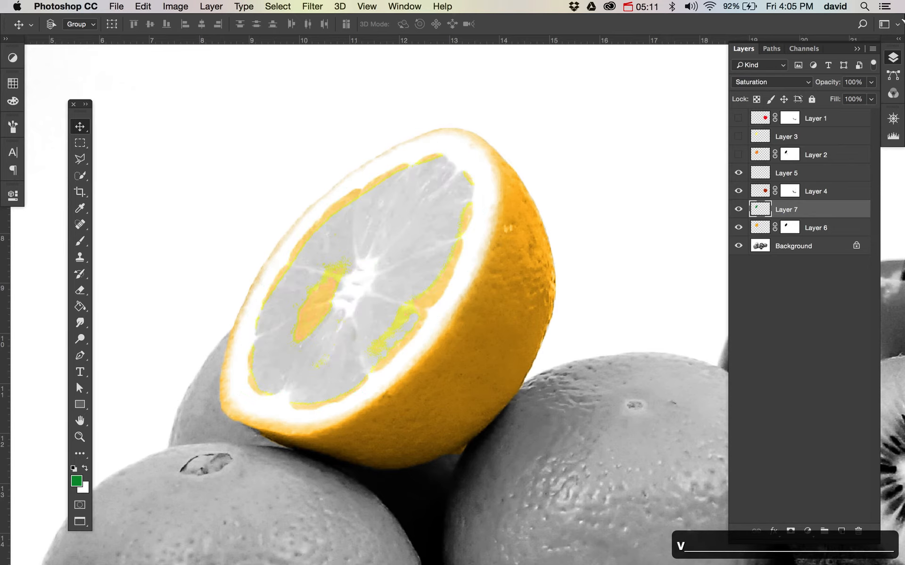
pyautogui.hotkey('shift', '-')
pyautogui.hotkey('shift', '-')
pyautogui.hotkey('shift', '-')
pyautogui.hotkey('shift', '-')
pyautogui.hotkey('shift', '-')
pyautogui.hotkey('shift', '-')
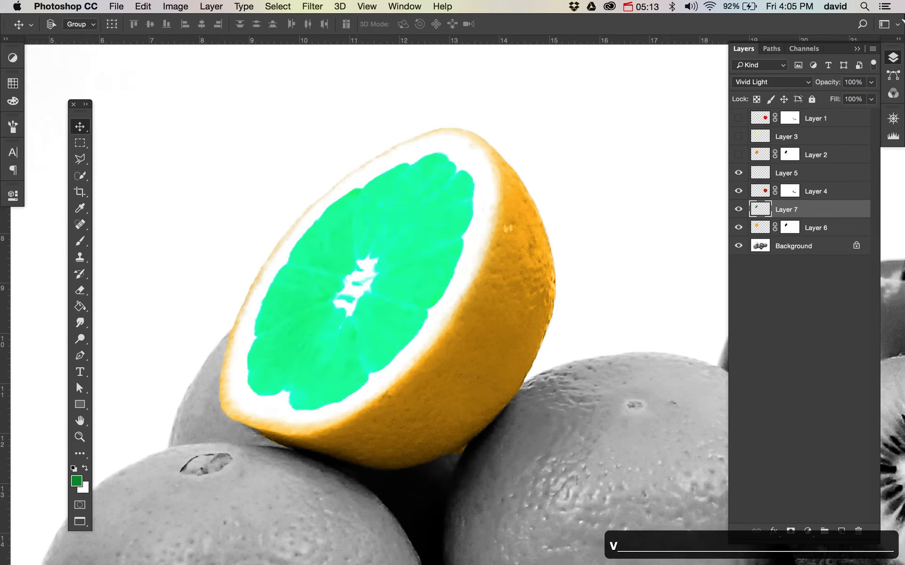
pyautogui.hotkey('shift', '-')
pyautogui.hotkey('shift', '-')
pyautogui.hotkey('shift', '-')
pyautogui.hotkey('shift', '-')
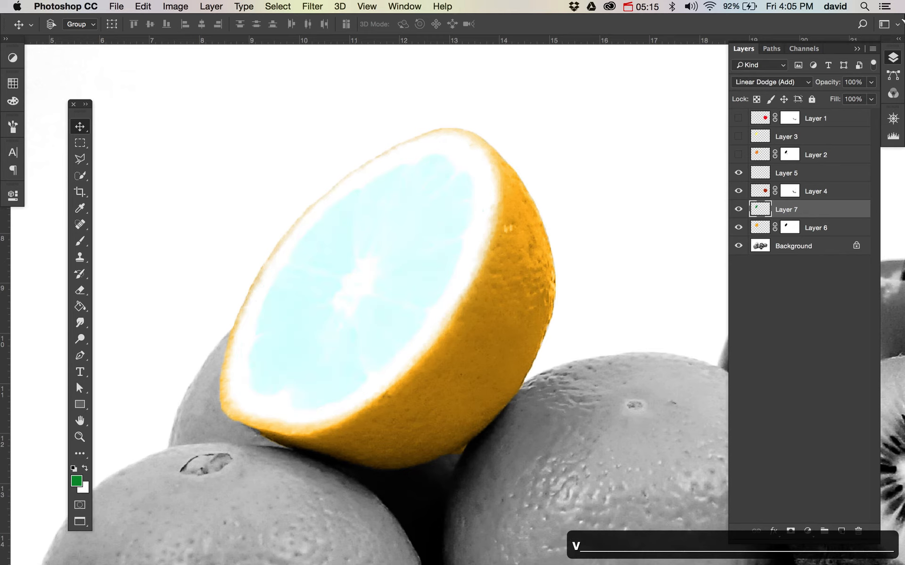
pyautogui.hotkey('shift', '-')
pyautogui.hotkey('shift', '-')
pyautogui.hotkey('shift', '-')
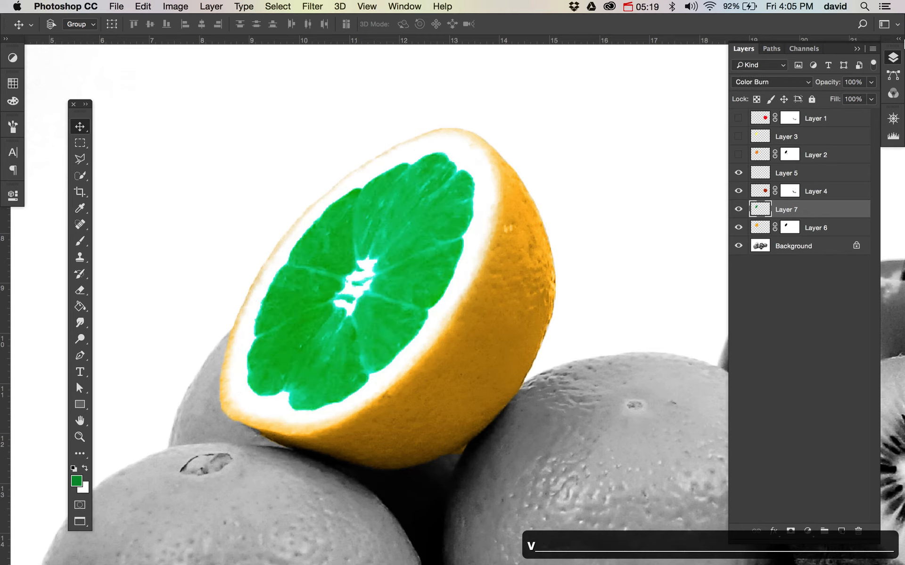
pyautogui.moveTo(833, 83); pyautogui.dragTo(802, 84)
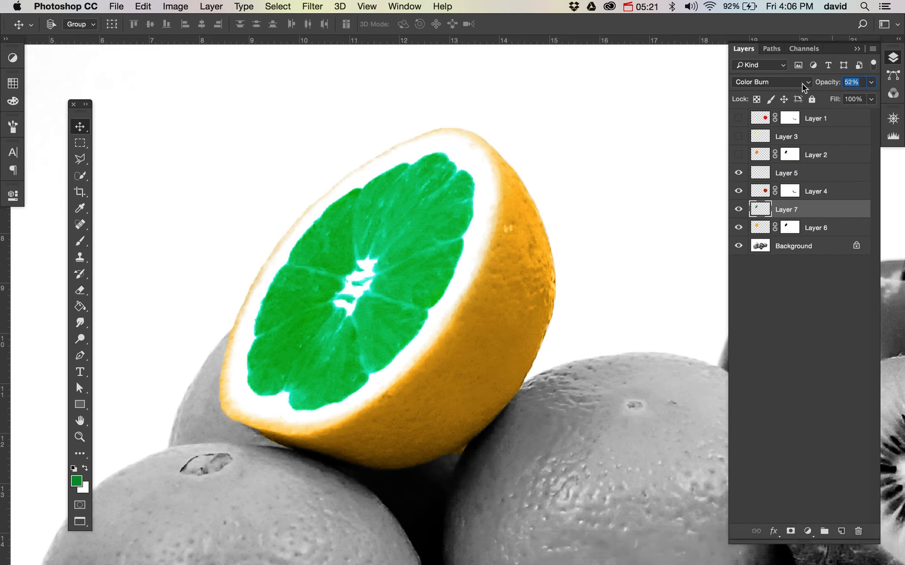
pyautogui.press('super+0')
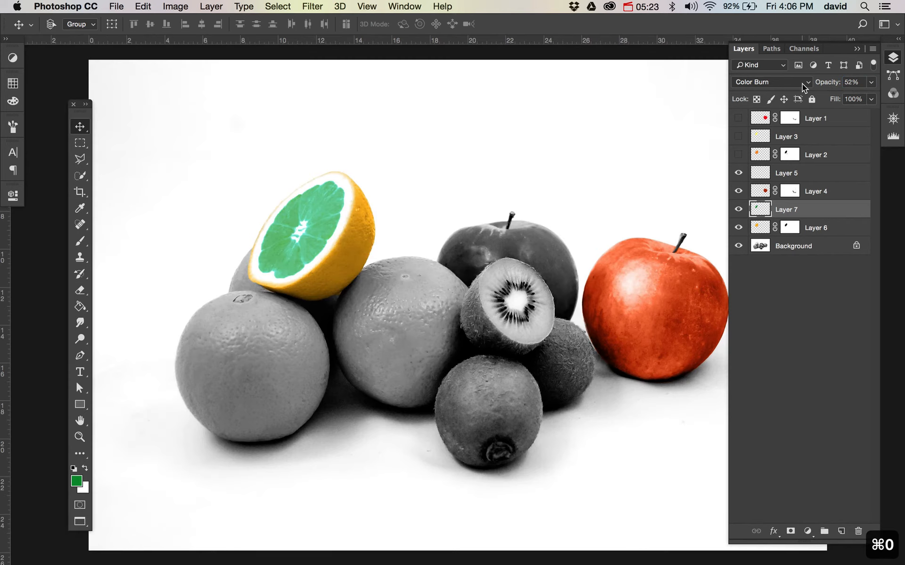